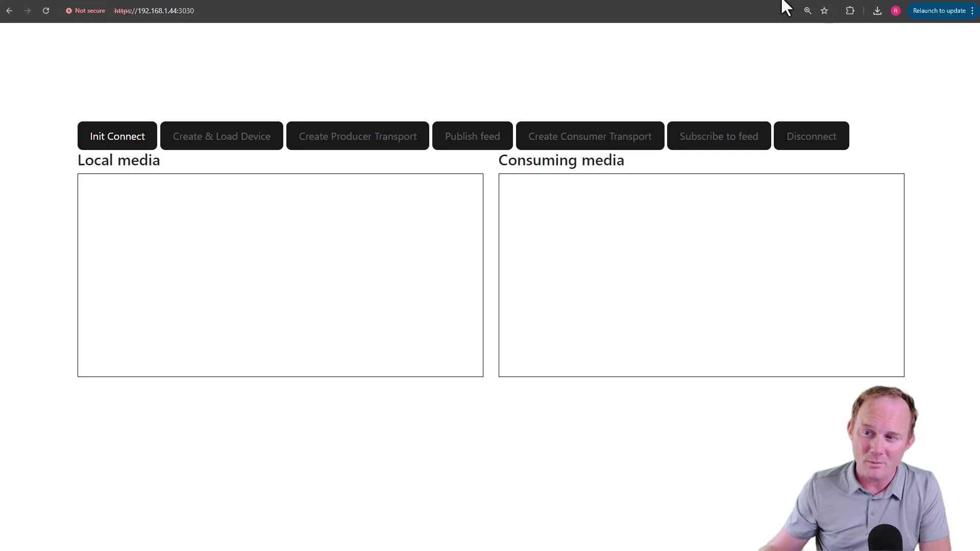
Switch to the chrome://webrtc-internals tab listing earlier getUserMedia calls
{"action": "left_click", "coordinate": [801, 1]}
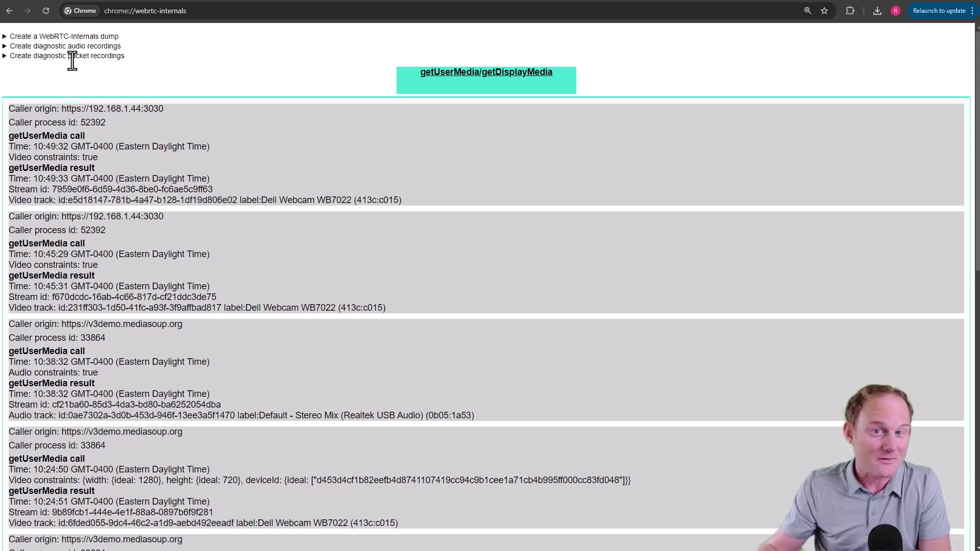
Return from webrtc-internals to the MediaSoup demo tab at 192.168.1.44:3030
{"action": "left_click", "coordinate": [106, 12]}
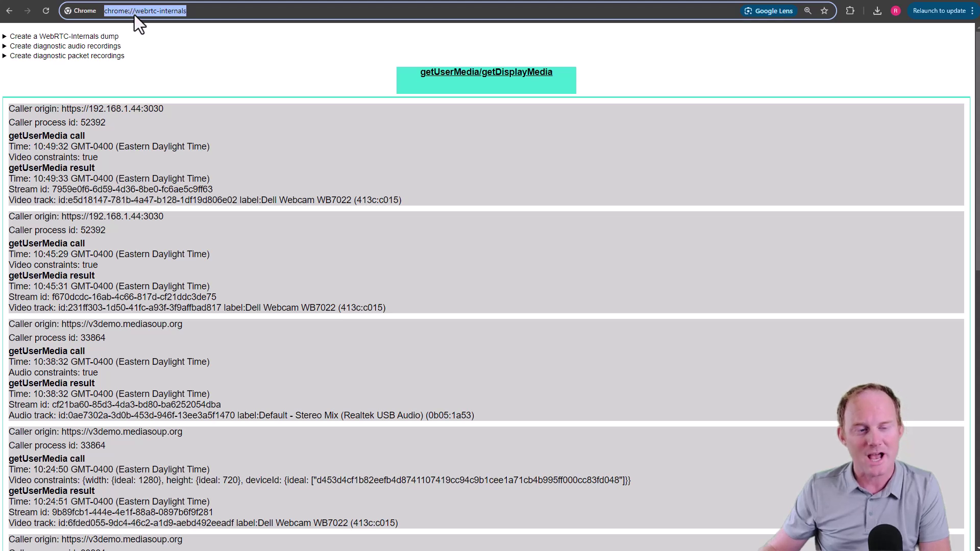
{"action": "left_click", "coordinate": [230, 30]}
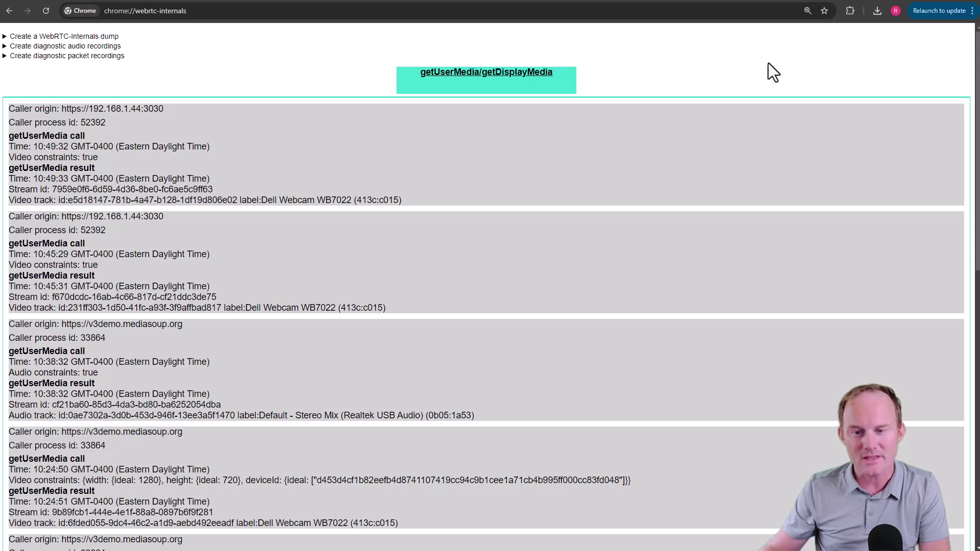
{"action": "left_click", "coordinate": [843, 1]}
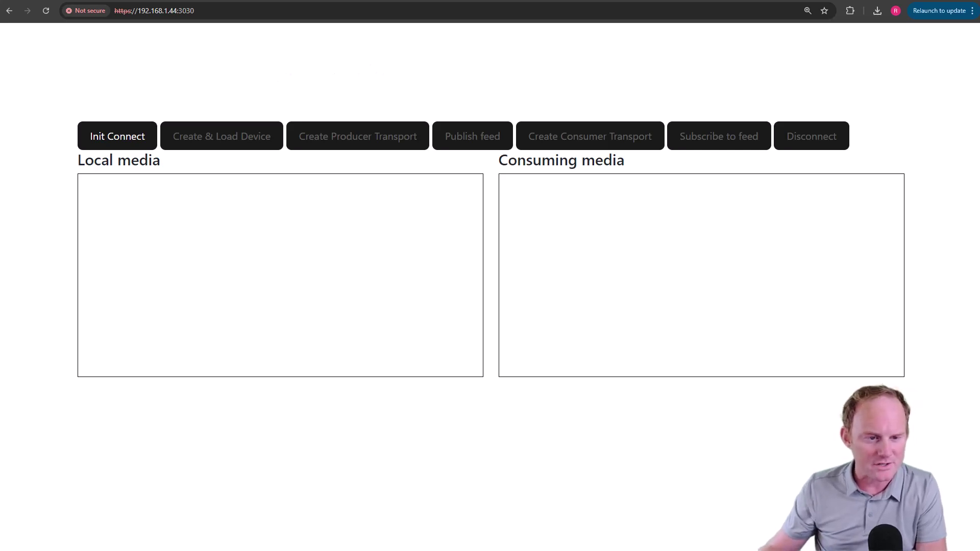
Connect to the mediasoup server, create and load the device, and publish the camera feed
{"action": "left_click", "coordinate": [118, 144]}
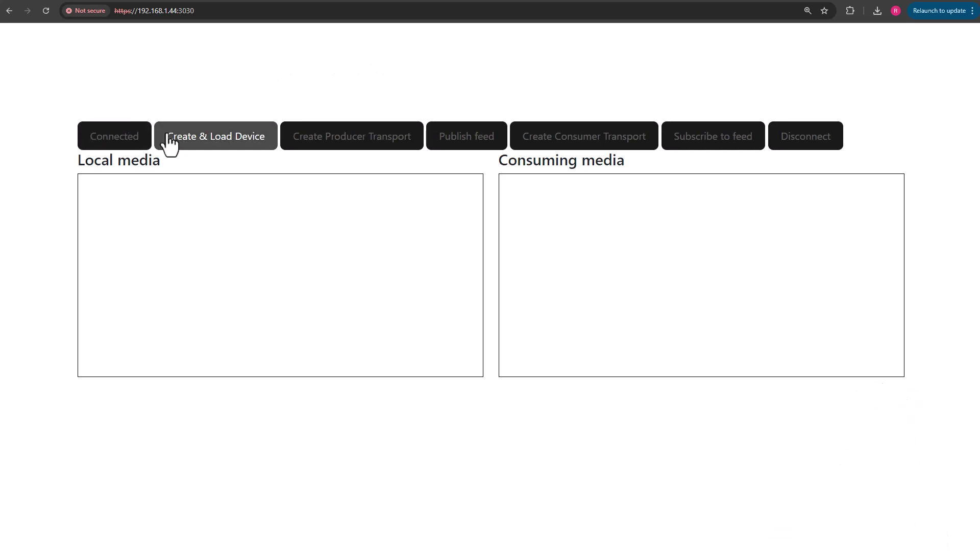
{"action": "left_click", "coordinate": [168, 145]}
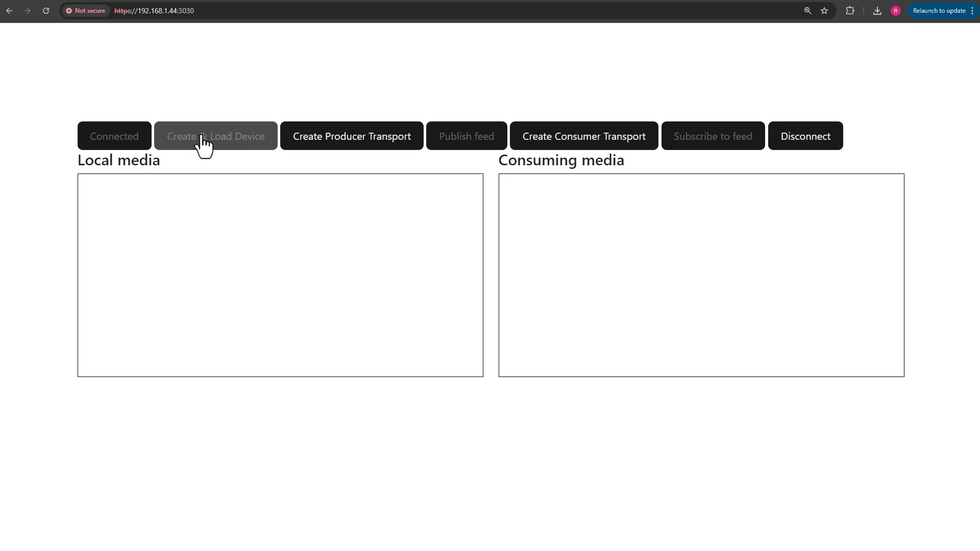
{"action": "left_click", "coordinate": [467, 141]}
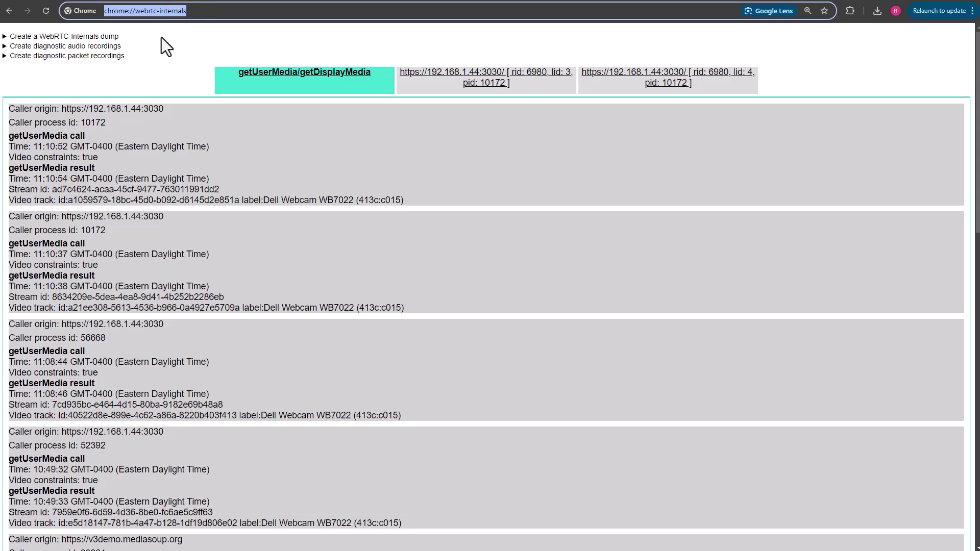
{"action": "left_click", "coordinate": [161, 79]}
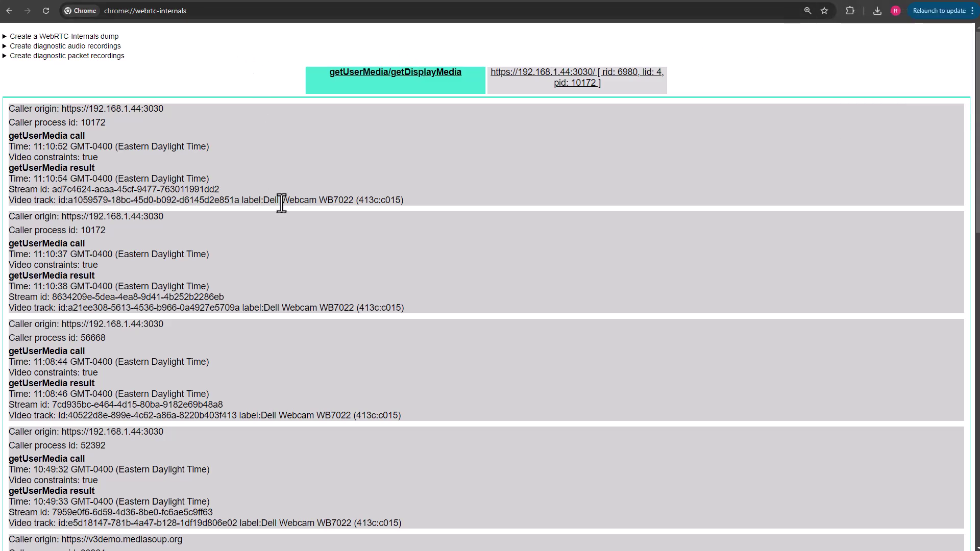
{"action": "scroll", "coordinate": [281, 205], "scroll_direction": "down", "scroll_amount": 10}
{"action": "scroll", "coordinate": [284, 250], "scroll_direction": "up", "scroll_amount": 10}
{"action": "scroll", "coordinate": [207, 160], "scroll_direction": "down", "scroll_amount": 8}
{"action": "scroll", "coordinate": [218, 204], "scroll_direction": "down", "scroll_amount": 7}
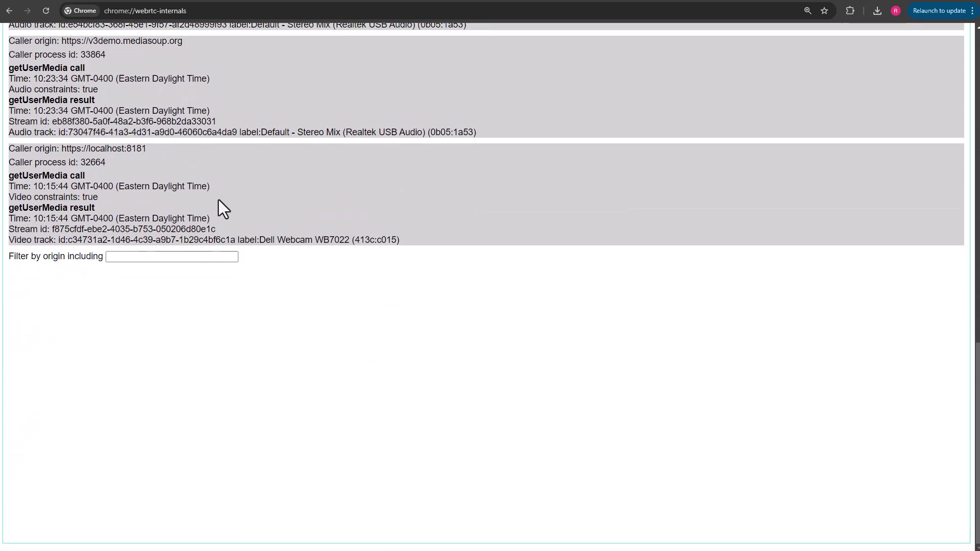
{"action": "scroll", "coordinate": [154, 246], "scroll_direction": "up", "scroll_amount": 15}
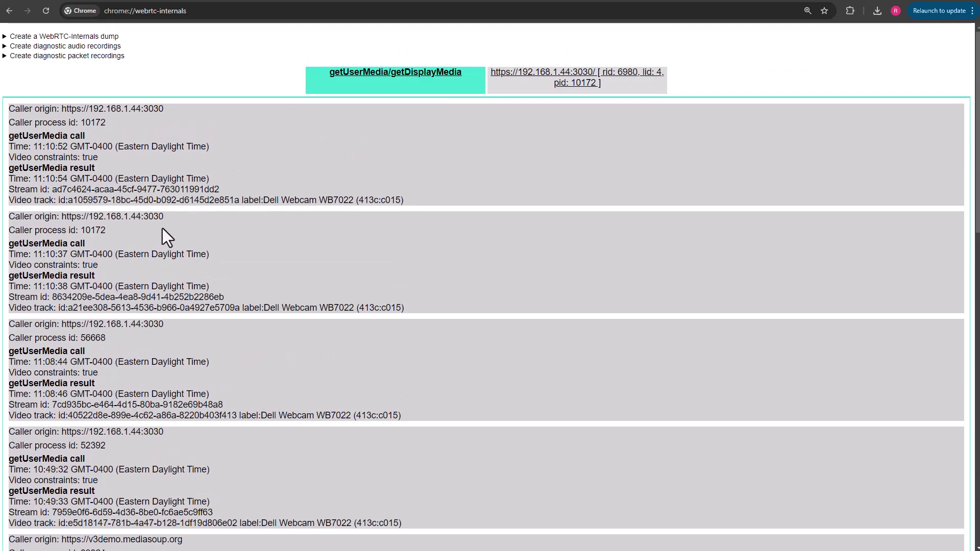
{"action": "triple_click", "coordinate": [38, 110]}
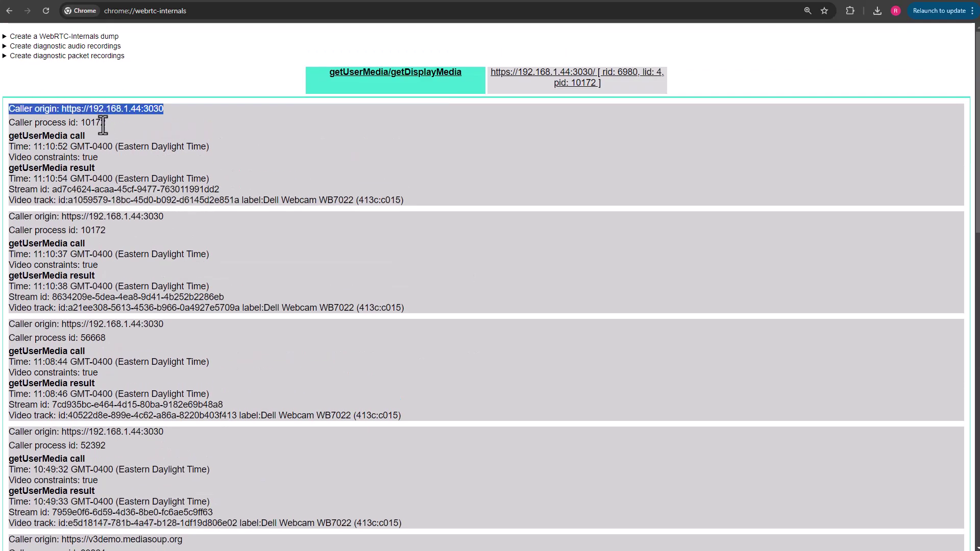
{"action": "left_click_drag", "start_coordinate": [10, 136], "coordinate": [121, 134]}
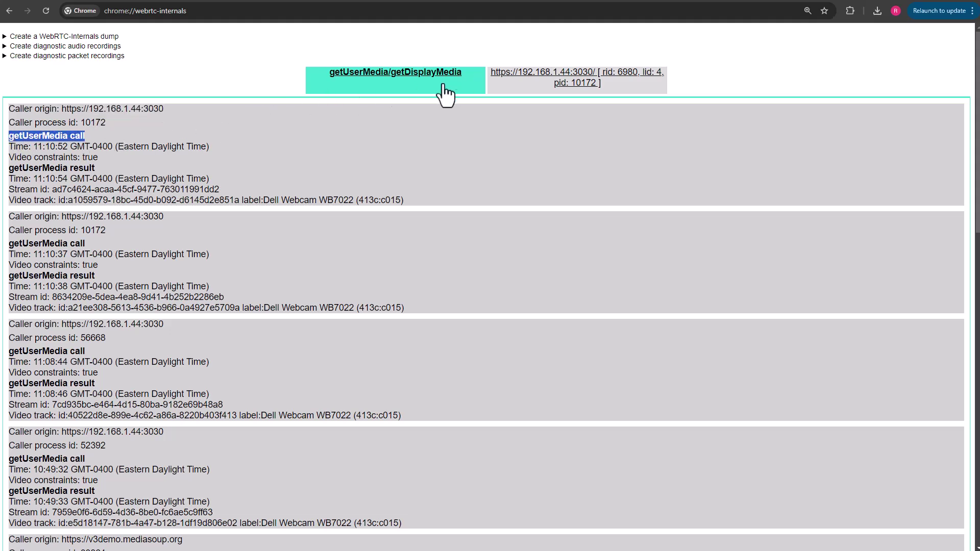
{"action": "left_click_drag", "start_coordinate": [211, 147], "coordinate": [117, 148]}
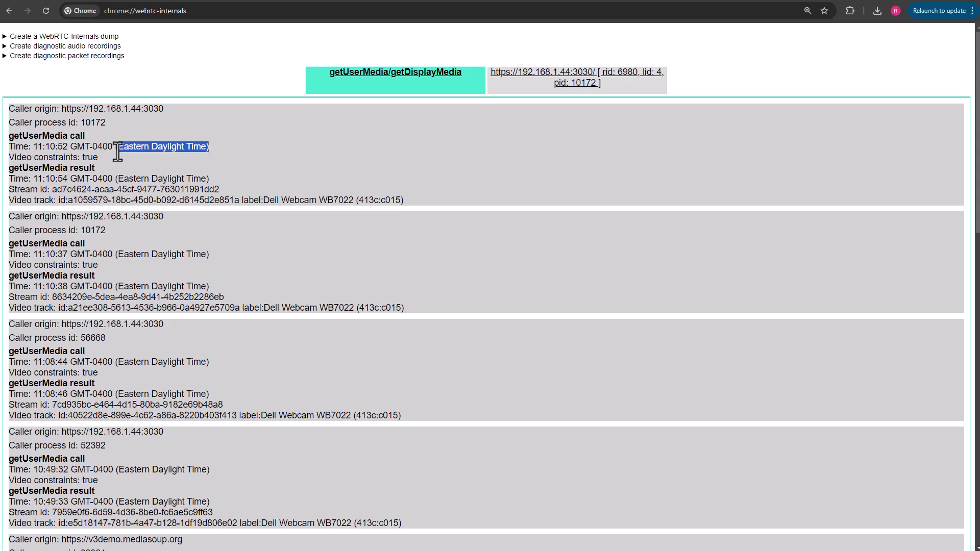
{"action": "left_click", "coordinate": [51, 170]}
{"action": "left_click_drag", "start_coordinate": [12, 181], "coordinate": [403, 200]}
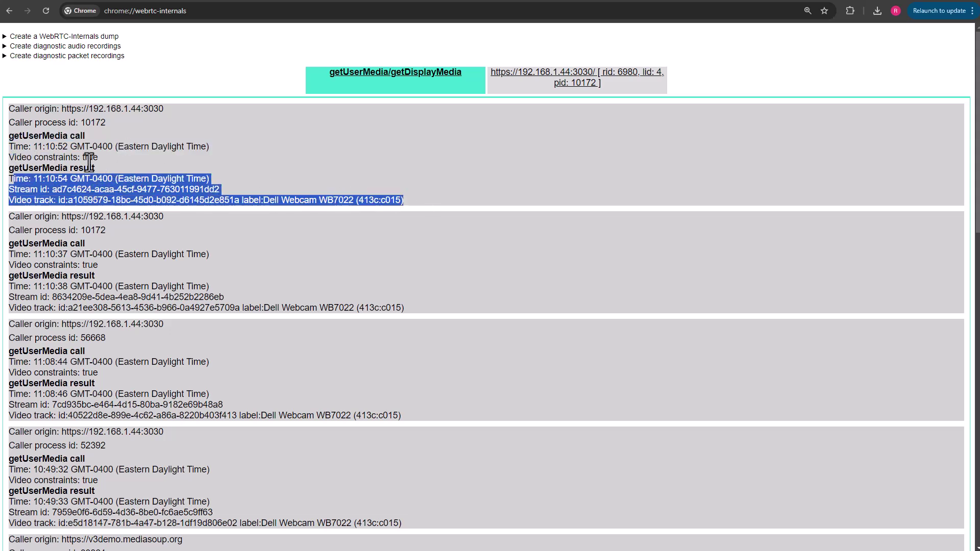
{"action": "left_click", "coordinate": [88, 163]}
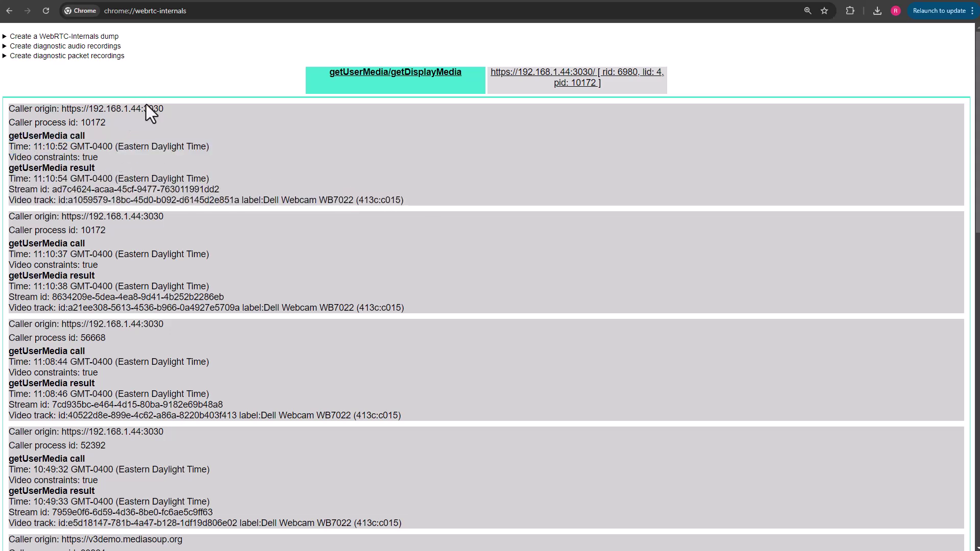
Open the '192.168.1.44:3030/ [ rid: 6980, lid: 4 ]' peer connection stats, briefly checking the demo tab
{"action": "left_click", "coordinate": [575, 82]}
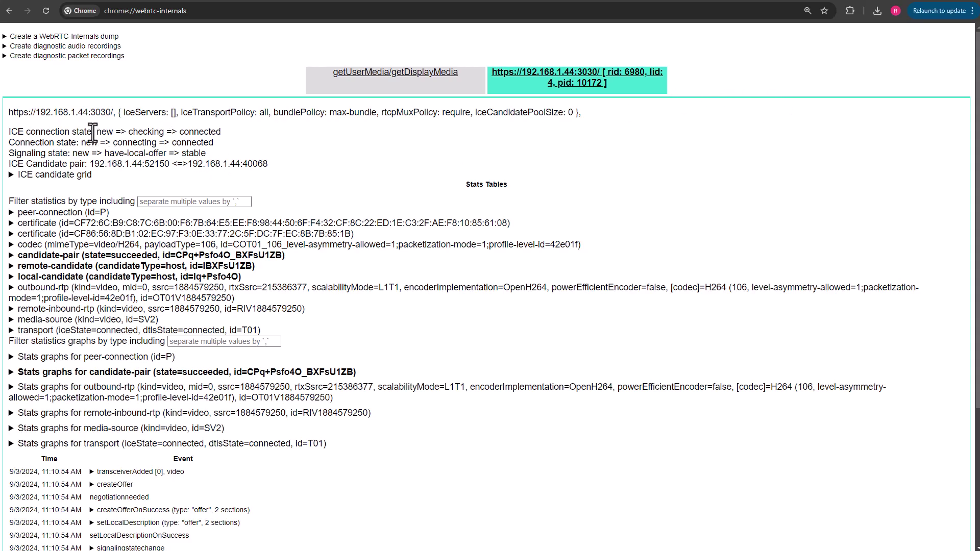
{"action": "scroll", "coordinate": [94, 230], "scroll_direction": "down", "scroll_amount": 3}
{"action": "left_click", "coordinate": [857, 2]}
{"action": "scroll", "coordinate": [566, 396], "scroll_direction": "down", "scroll_amount": 4}
{"action": "scroll", "coordinate": [550, 467], "scroll_direction": "up", "scroll_amount": 4}
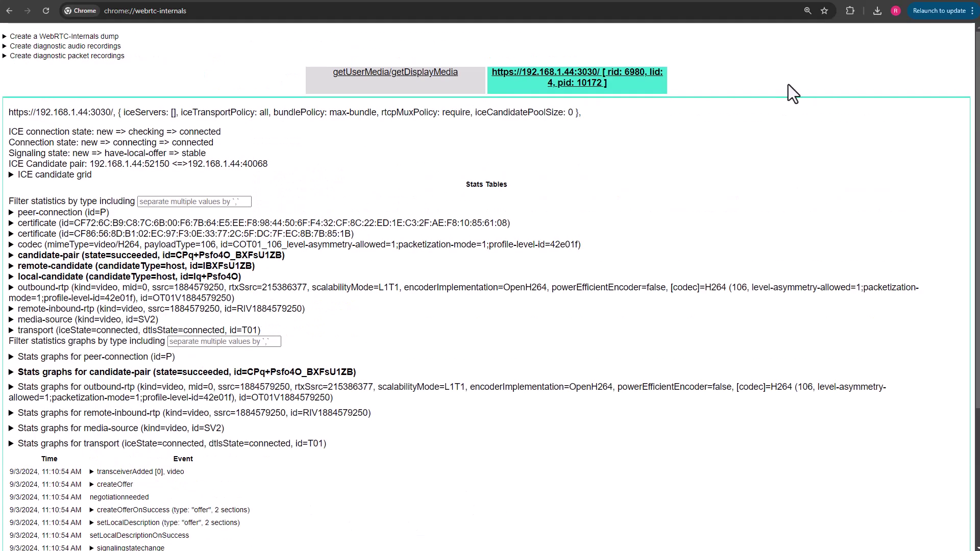
{"action": "left_click", "coordinate": [852, 0]}
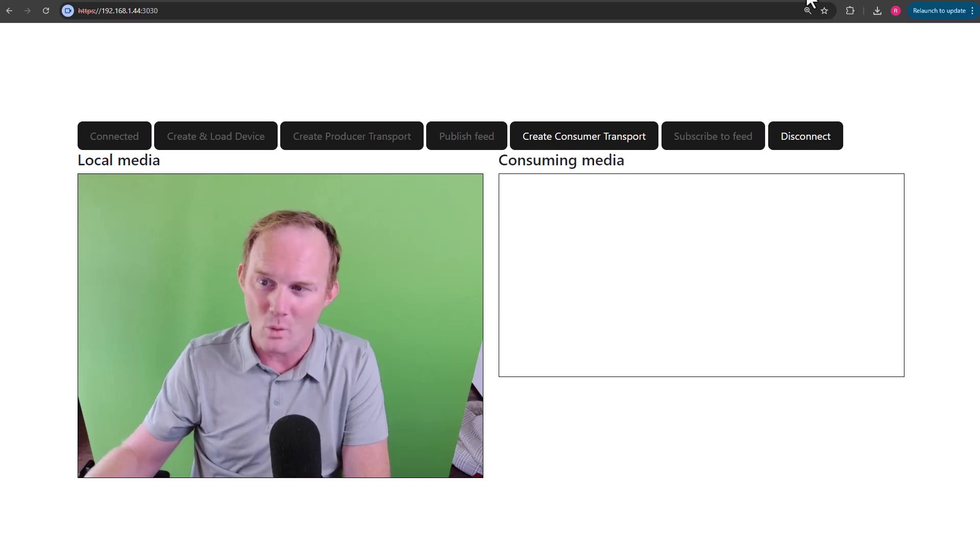
{"action": "key", "text": "ctrl+Tab"}
{"action": "scroll", "coordinate": [105, 391], "scroll_direction": "down", "scroll_amount": 5}
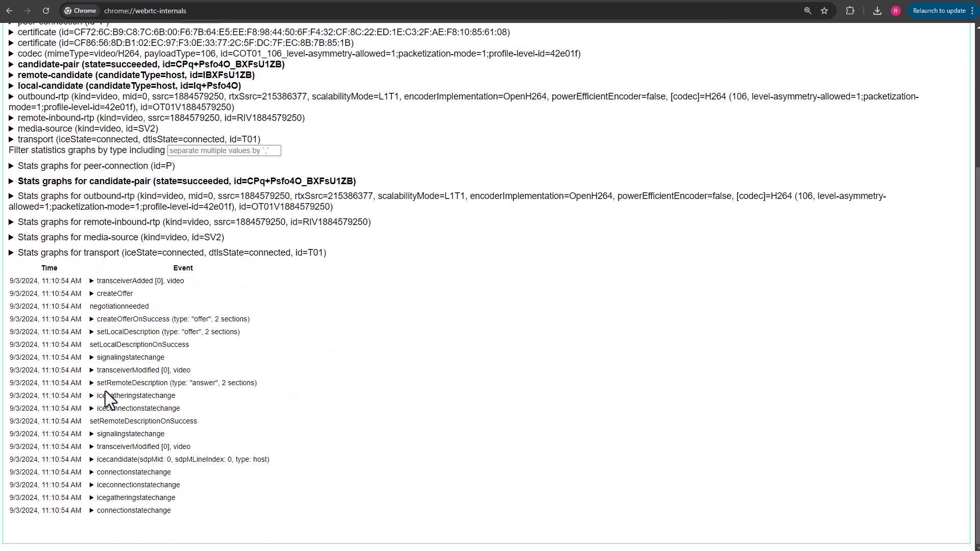
{"action": "scroll", "coordinate": [105, 392], "scroll_direction": "up", "scroll_amount": 4}
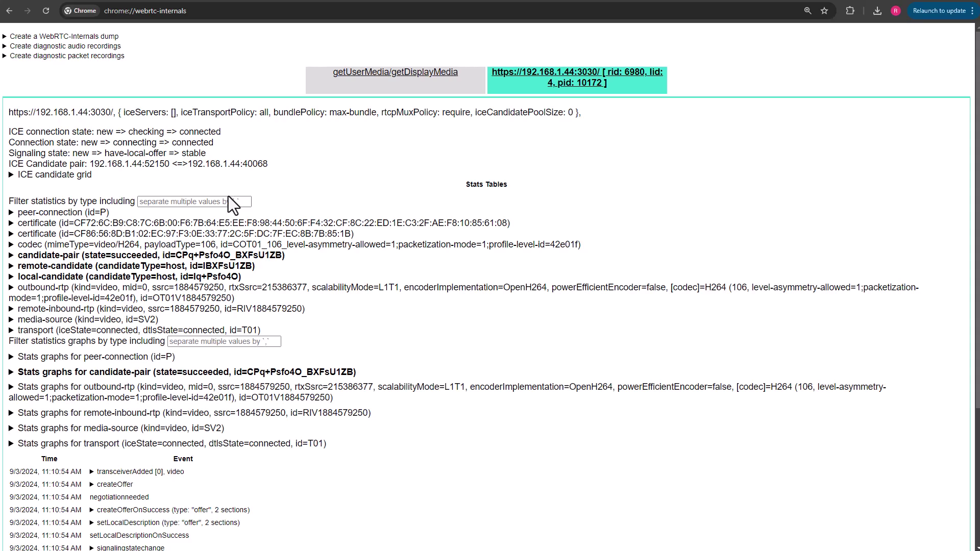
Expand the WebRTC-Internals dump section, download the dump, then collapse it
{"action": "left_click", "coordinate": [8, 36]}
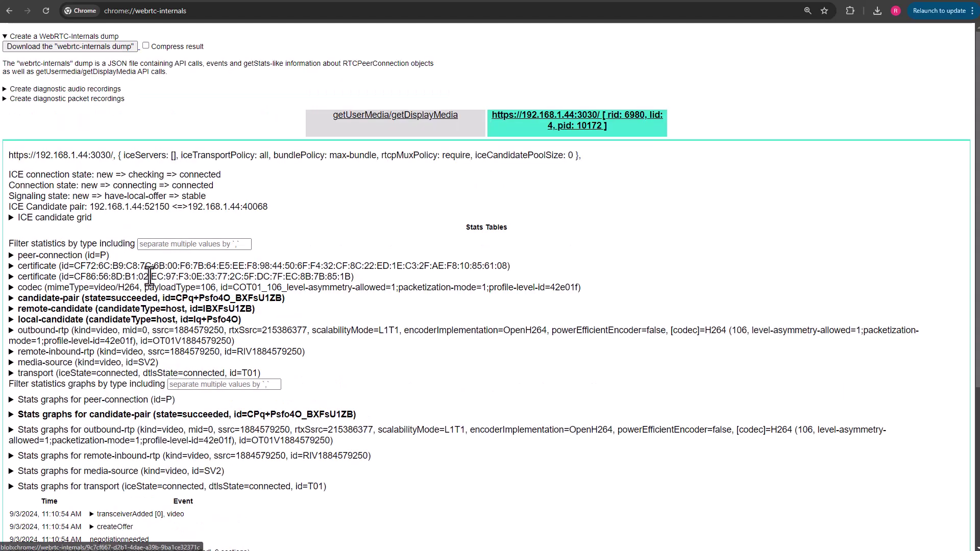
{"action": "scroll", "coordinate": [149, 276], "scroll_direction": "down", "scroll_amount": 5}
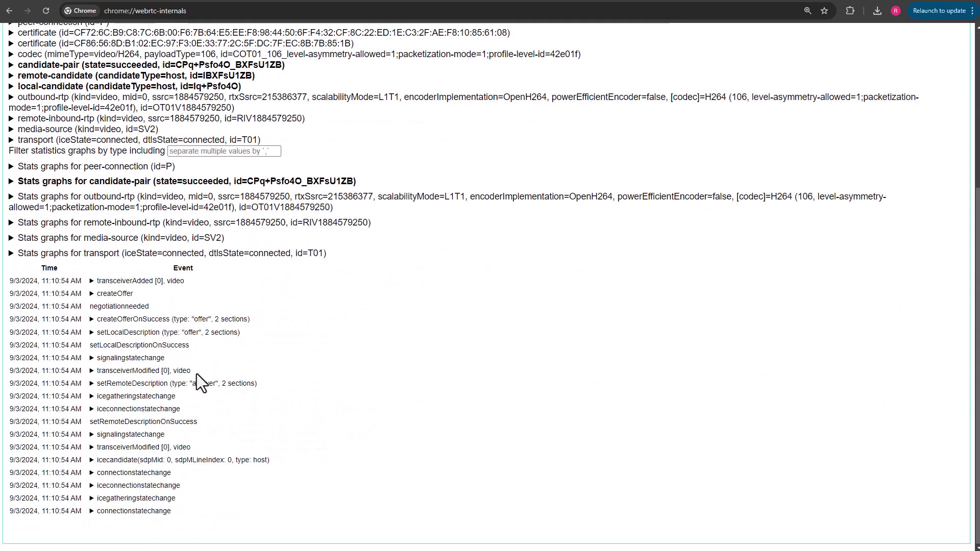
{"action": "scroll", "coordinate": [197, 374], "scroll_direction": "up", "scroll_amount": 5}
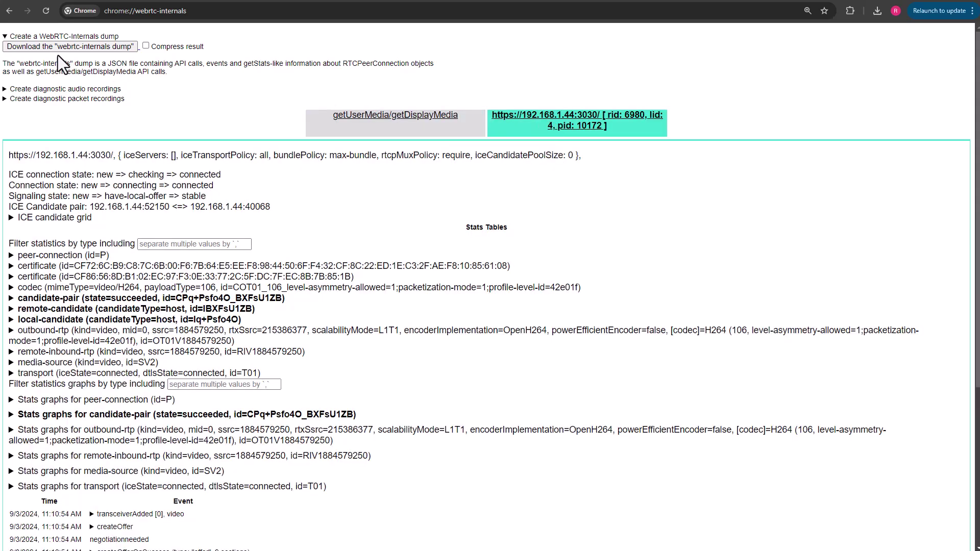
{"action": "left_click", "coordinate": [44, 49]}
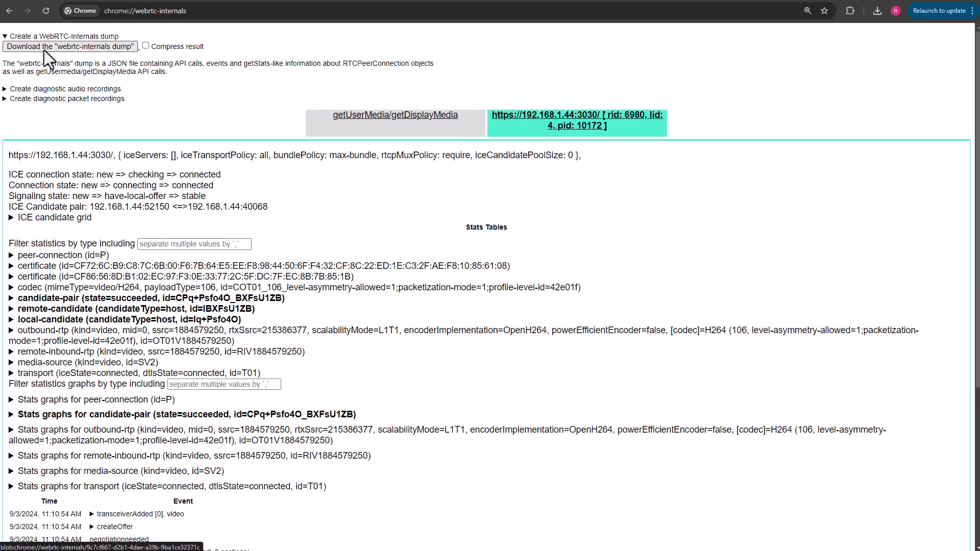
{"action": "left_click", "coordinate": [4, 36]}
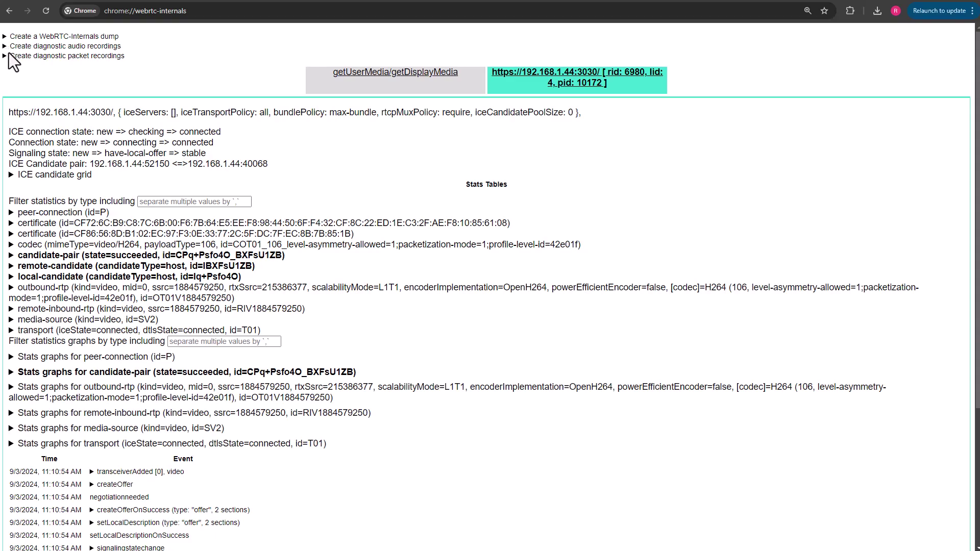
Expand and collapse the diagnostic audio and packet recording sections, leaving both folded
{"action": "left_click", "coordinate": [4, 46]}
{"action": "left_click", "coordinate": [4, 46]}
{"action": "left_click", "coordinate": [5, 56]}
{"action": "left_click", "coordinate": [5, 56]}
{"action": "left_click_drag", "start_coordinate": [6, 56], "coordinate": [28, 55]}
{"action": "left_click", "coordinate": [33, 46]}
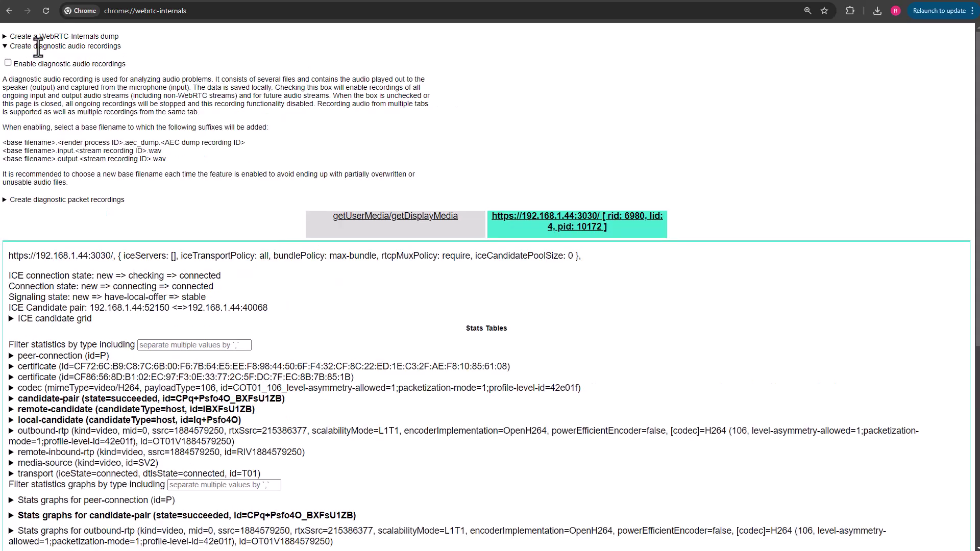
{"action": "left_click", "coordinate": [72, 48]}
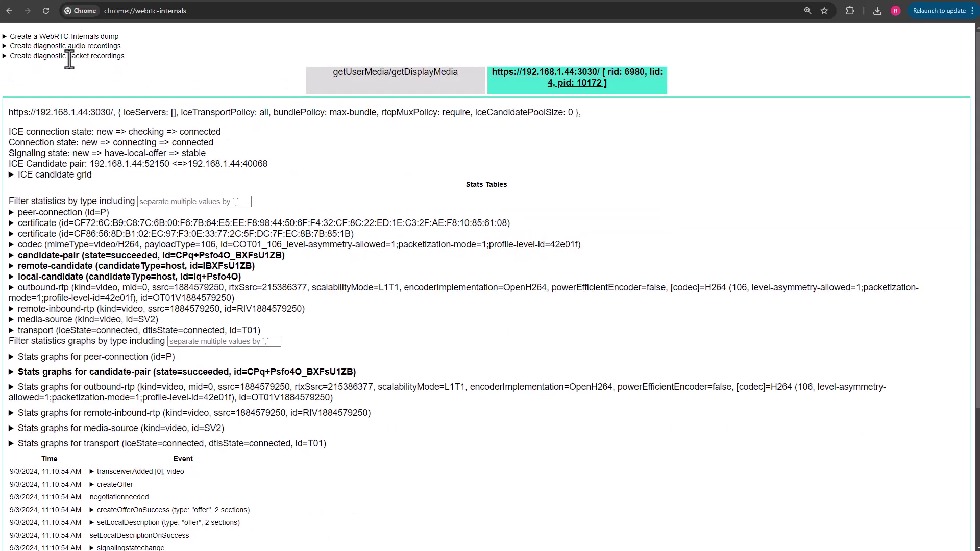
{"action": "left_click", "coordinate": [69, 56]}
{"action": "left_click", "coordinate": [78, 57]}
{"action": "left_click_drag", "start_coordinate": [11, 113], "coordinate": [301, 163]}
{"action": "left_click", "coordinate": [301, 163]}
{"action": "triple_click", "coordinate": [31, 113]}
{"action": "left_click_drag", "start_coordinate": [110, 113], "coordinate": [7, 114]}
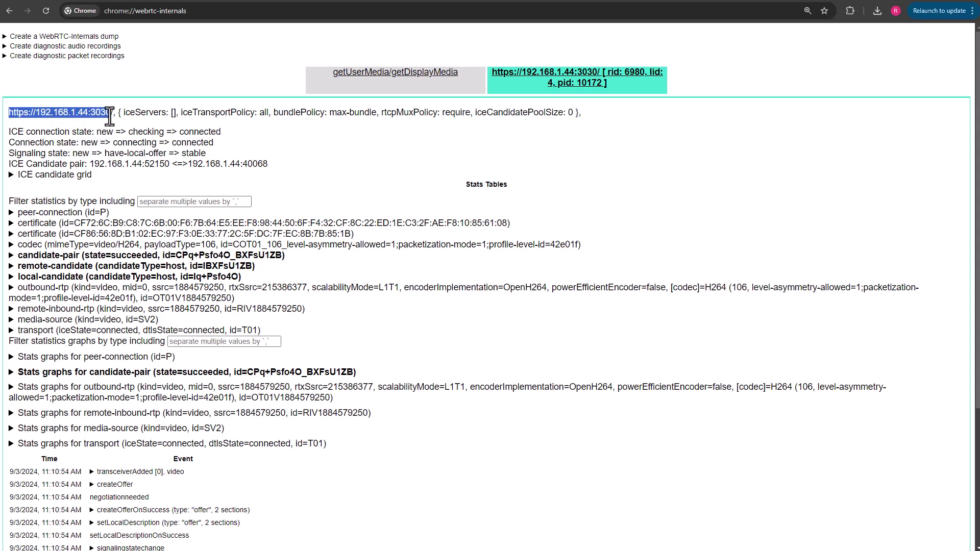
{"action": "left_click_drag", "start_coordinate": [117, 112], "coordinate": [582, 113]}
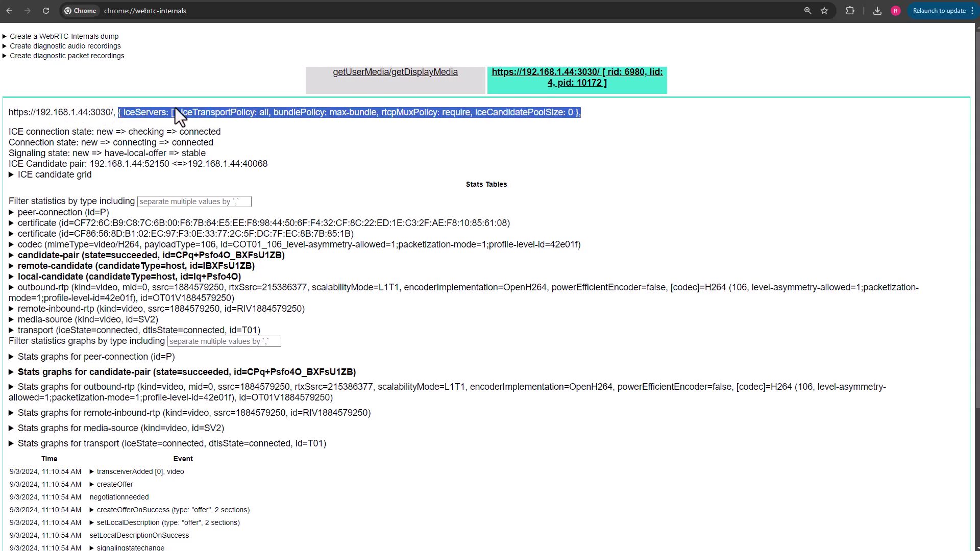
{"action": "left_click", "coordinate": [244, 123]}
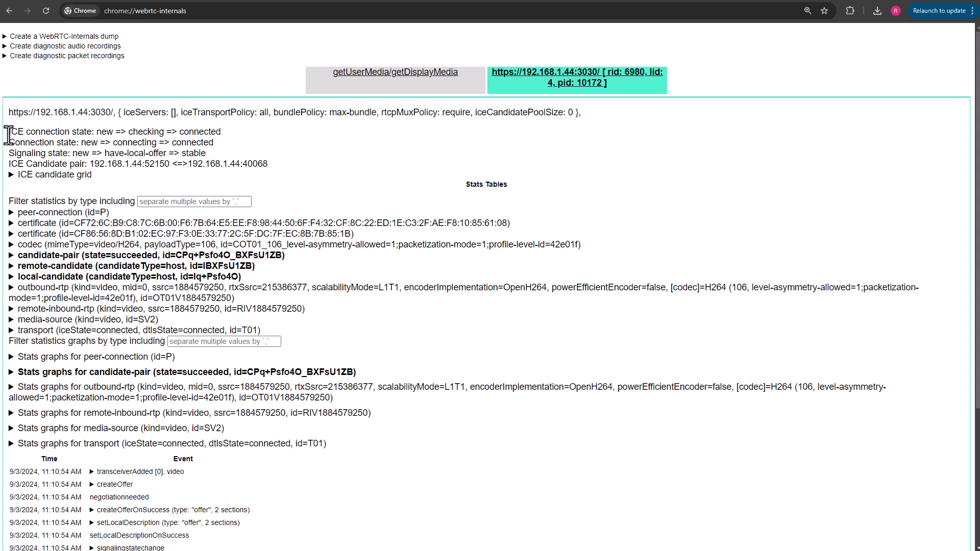
{"action": "left_click_drag", "start_coordinate": [9, 136], "coordinate": [233, 136]}
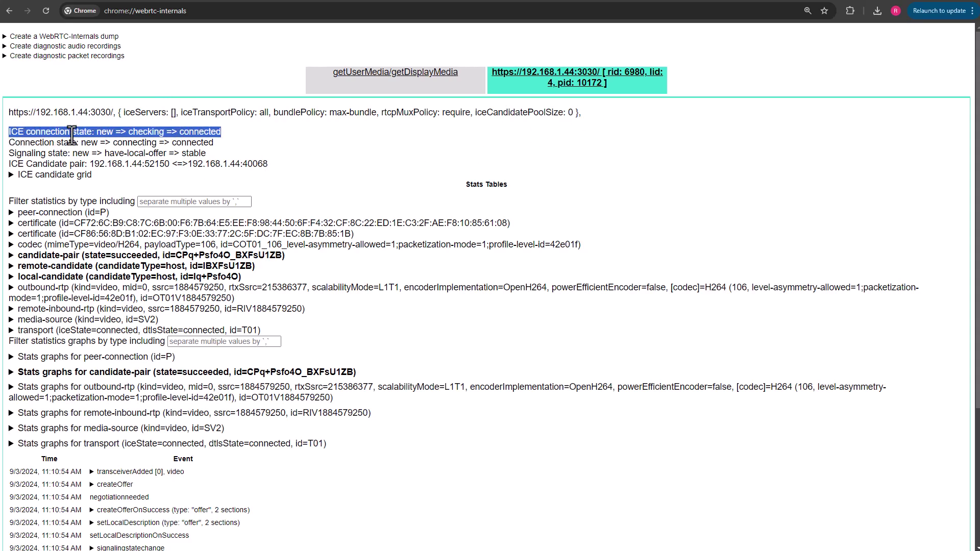
On MDN's iceconnectionstatechange page, highlight the event name and description phrases
{"action": "left_click", "coordinate": [29, 135]}
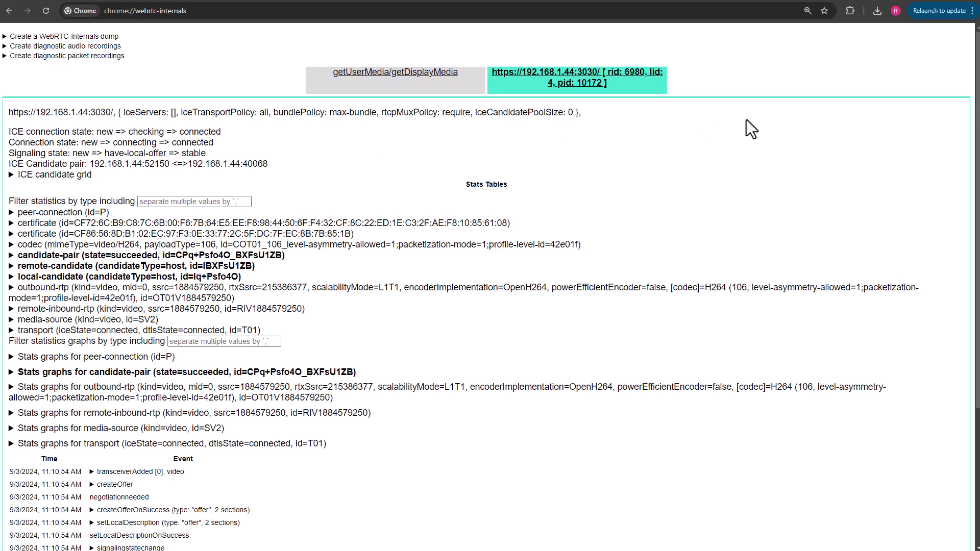
{"action": "key", "text": "ctrl+Tab"}
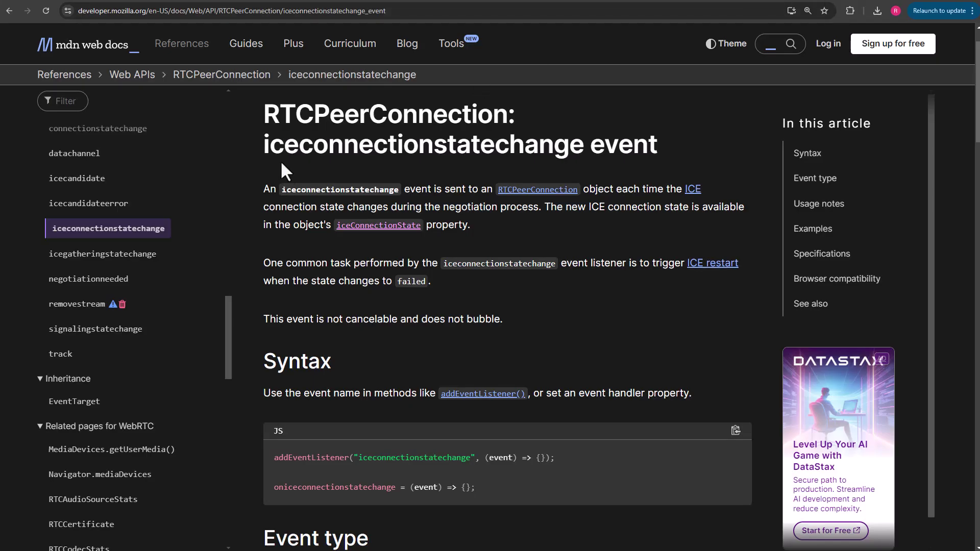
{"action": "left_click_drag", "start_coordinate": [277, 146], "coordinate": [584, 148]}
{"action": "left_click", "coordinate": [309, 177]}
{"action": "double_click", "coordinate": [602, 189]}
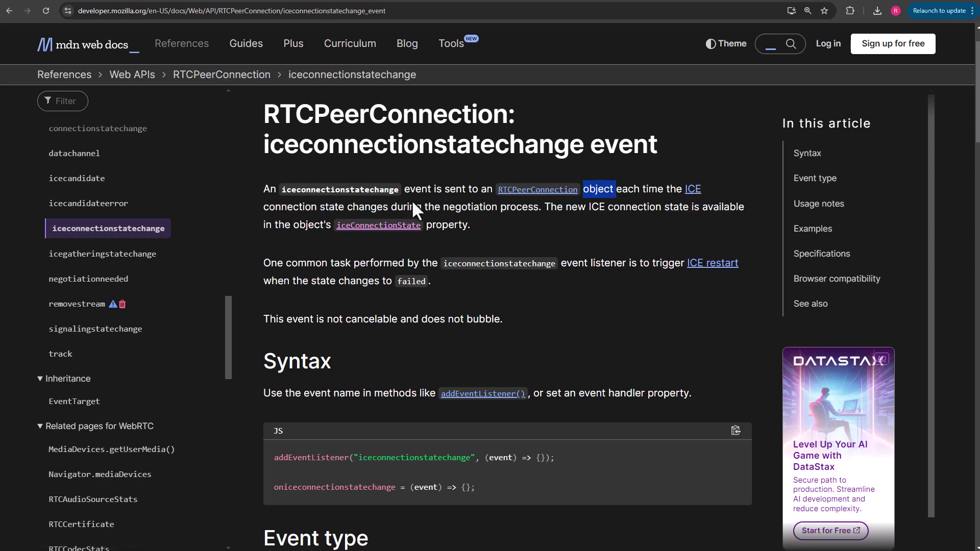
{"action": "left_click_drag", "start_coordinate": [425, 207], "coordinate": [539, 206]}
{"action": "left_click", "coordinate": [529, 218]}
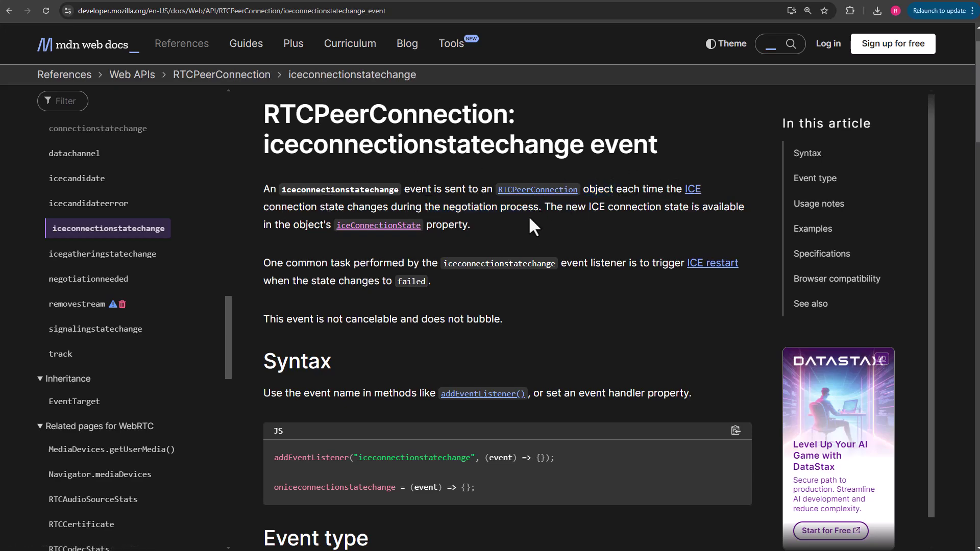
In Usage notes, highlight the checking, connected and completed states
{"action": "scroll", "coordinate": [541, 247], "scroll_direction": "down", "scroll_amount": 9}
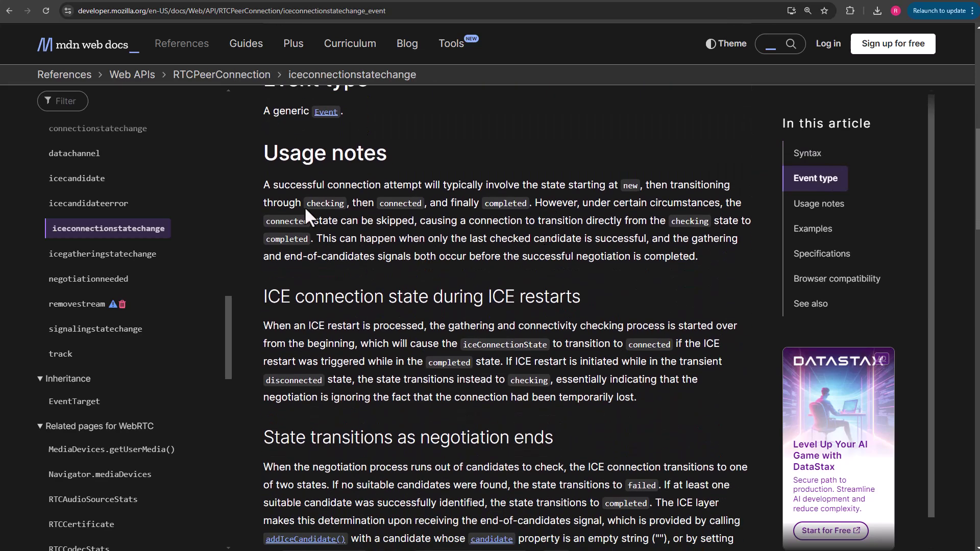
{"action": "double_click", "coordinate": [325, 204]}
{"action": "double_click", "coordinate": [401, 204]}
{"action": "double_click", "coordinate": [521, 204]}
Compare with the Connection state line on webrtc-internals, then return to MDN
{"action": "key", "text": "ctrl+Tab"}
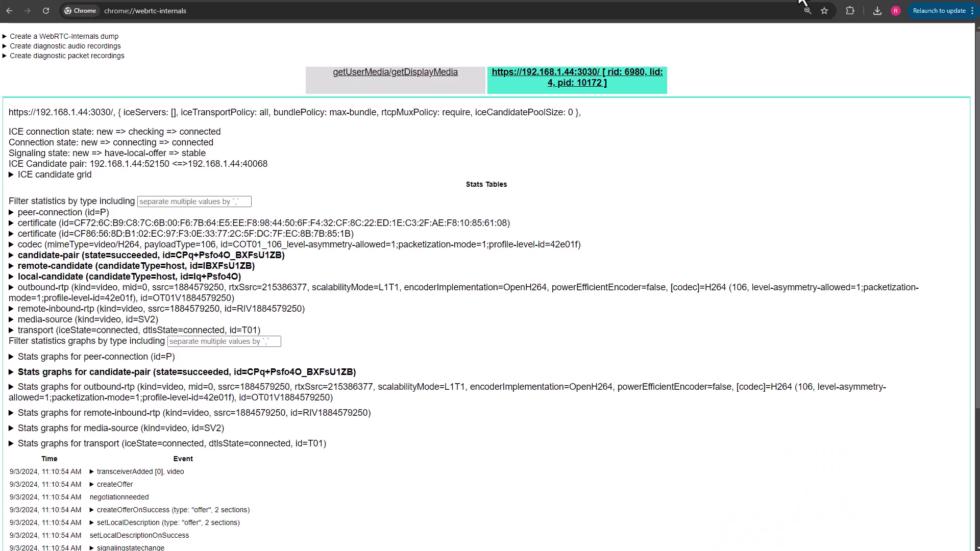
{"action": "double_click", "coordinate": [34, 143]}
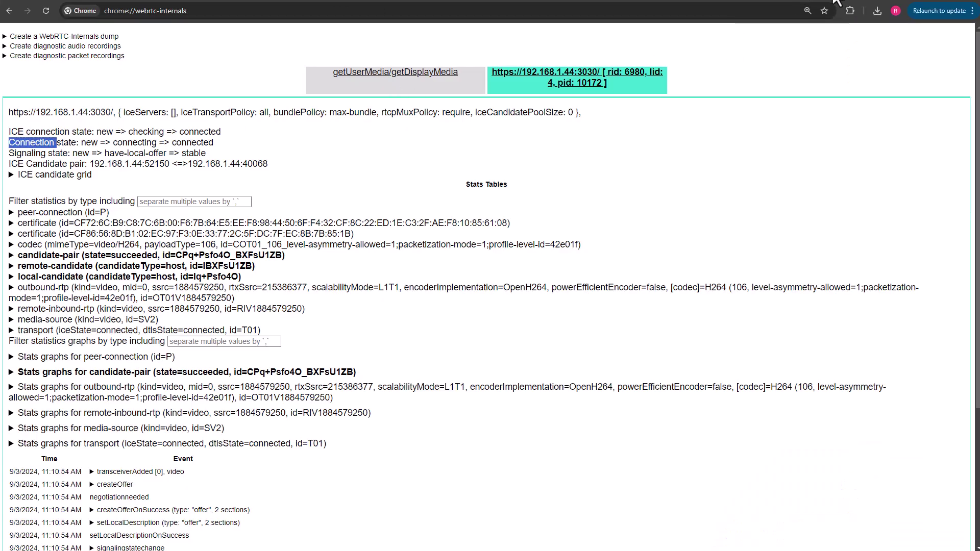
{"action": "key", "text": "ctrl+shift+Tab"}
Open MDN's connectionstatechange page and highlight the connected, disconnected, failed and closed states
{"action": "scroll", "coordinate": [39, 161], "scroll_direction": "up", "scroll_amount": 2}
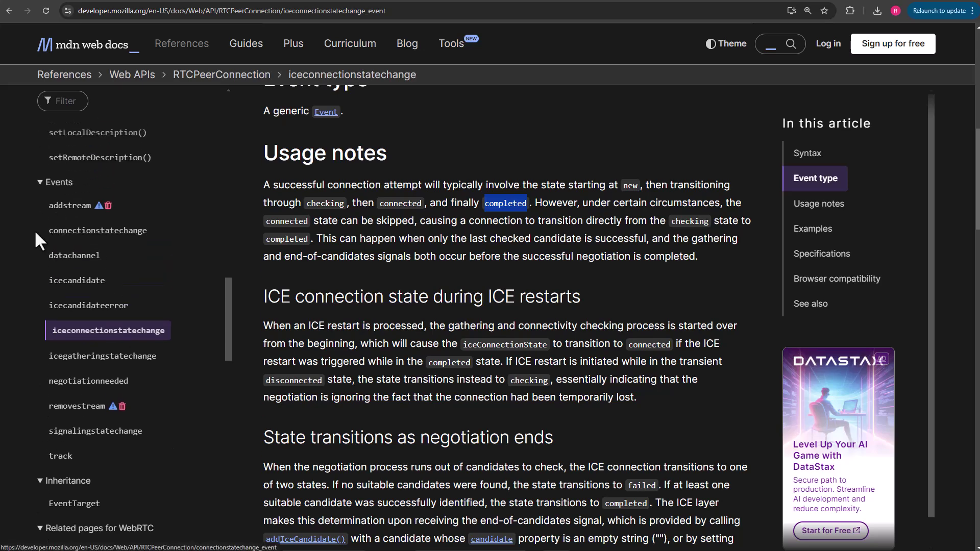
{"action": "left_click", "coordinate": [93, 231]}
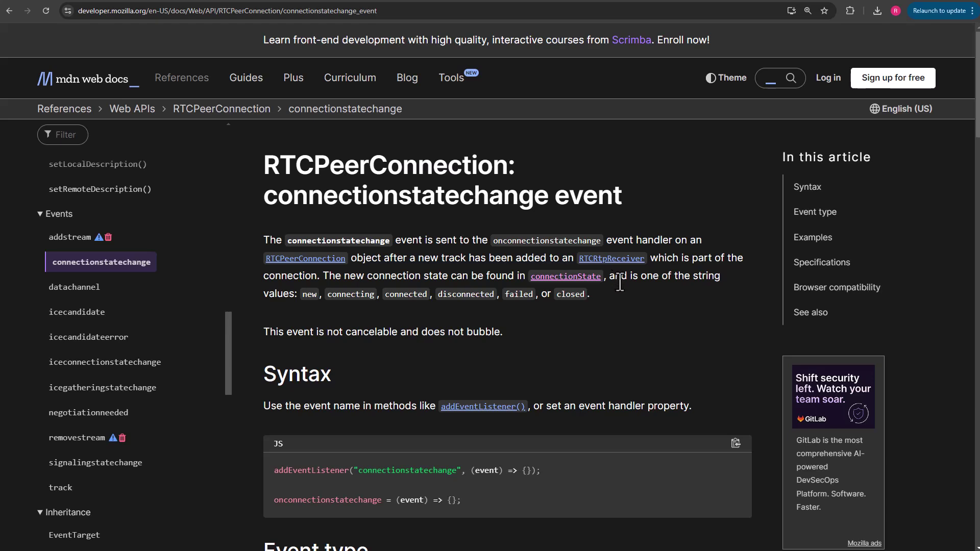
{"action": "double_click", "coordinate": [288, 276]}
{"action": "left_click", "coordinate": [334, 280]}
{"action": "double_click", "coordinate": [406, 295]}
{"action": "double_click", "coordinate": [466, 296]}
{"action": "double_click", "coordinate": [519, 296]}
{"action": "double_click", "coordinate": [570, 296]}
Read the signalingstatechange event page, then return to webrtc-internals
{"action": "left_click", "coordinate": [799, 1]}
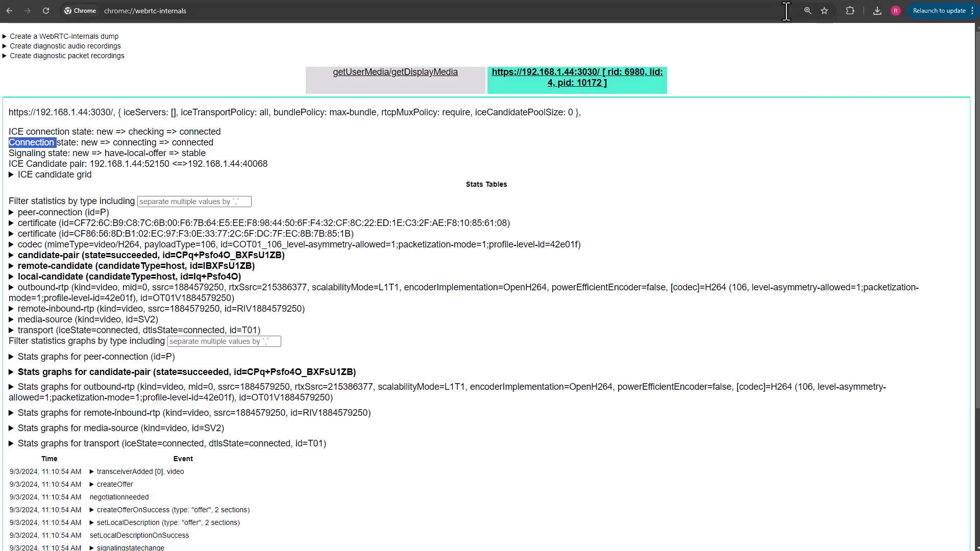
{"action": "left_click", "coordinate": [827, 3]}
{"action": "scroll", "coordinate": [88, 293], "scroll_direction": "down", "scroll_amount": 2}
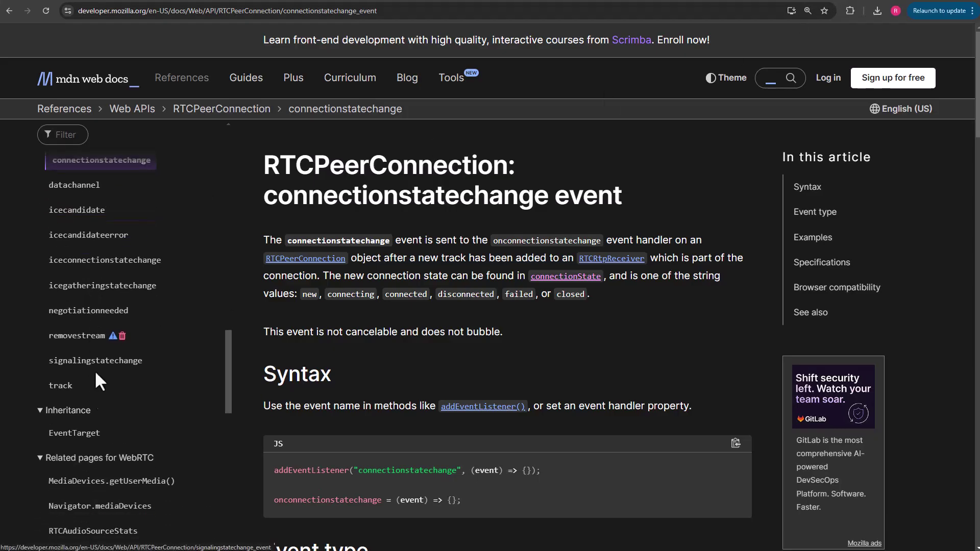
{"action": "left_click", "coordinate": [94, 361]}
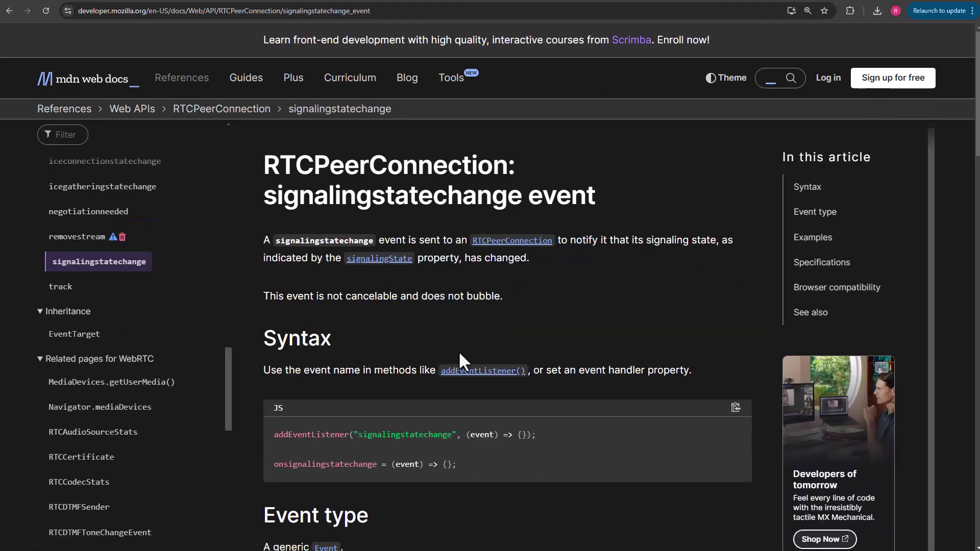
{"action": "scroll", "coordinate": [459, 351], "scroll_direction": "down", "scroll_amount": 15}
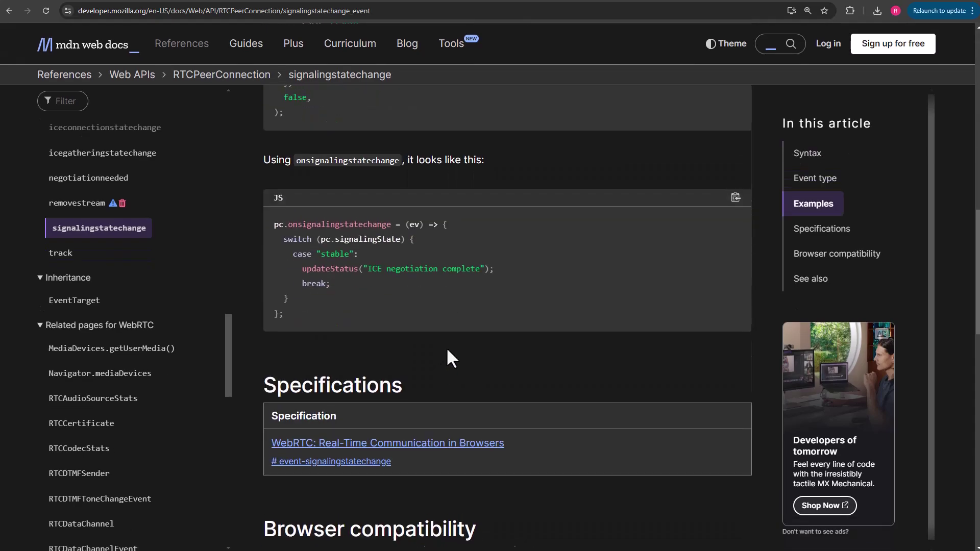
{"action": "scroll", "coordinate": [446, 347], "scroll_direction": "up", "scroll_amount": 15}
{"action": "key", "text": "ctrl+Tab"}
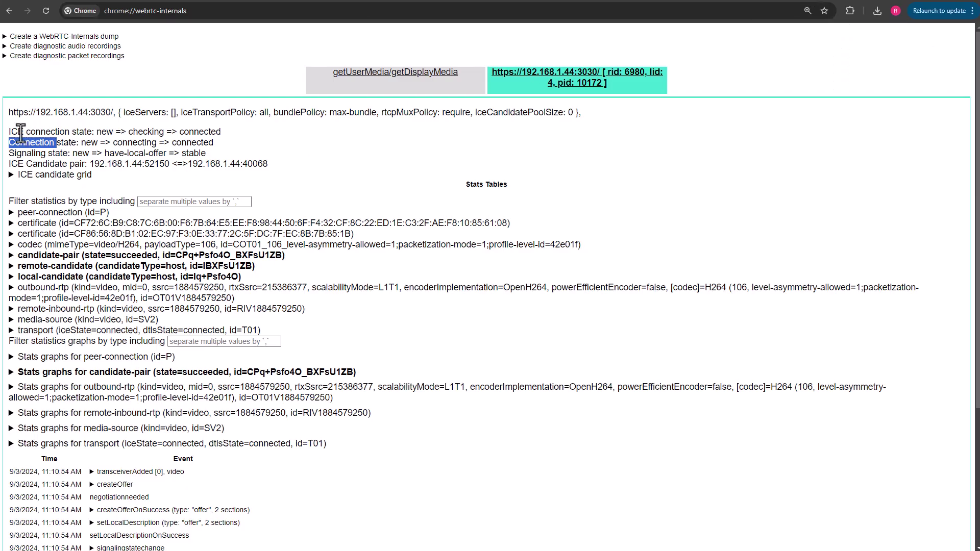
Highlight the new, checking and connected values on the ICE connection state line
{"action": "left_click", "coordinate": [14, 134]}
{"action": "left_click_drag", "start_coordinate": [11, 134], "coordinate": [240, 133]}
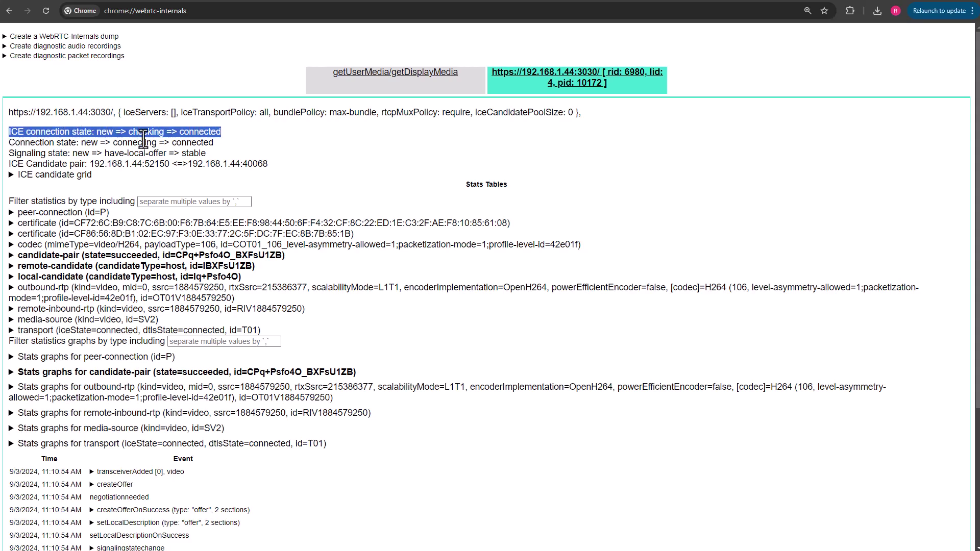
{"action": "double_click", "coordinate": [105, 134]}
{"action": "double_click", "coordinate": [148, 134]}
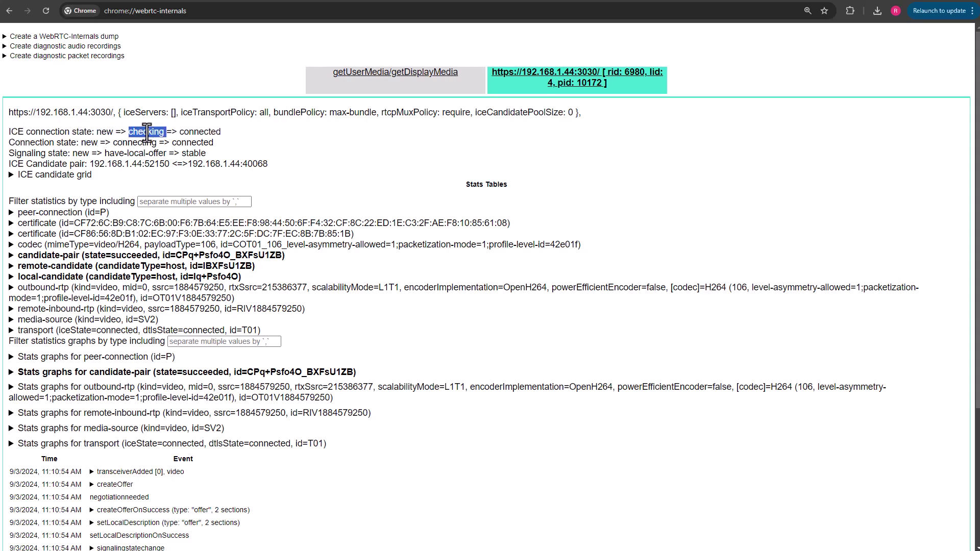
{"action": "double_click", "coordinate": [187, 134]}
{"action": "left_click", "coordinate": [118, 134]}
{"action": "scroll", "coordinate": [70, 257], "scroll_direction": "down", "scroll_amount": 3}
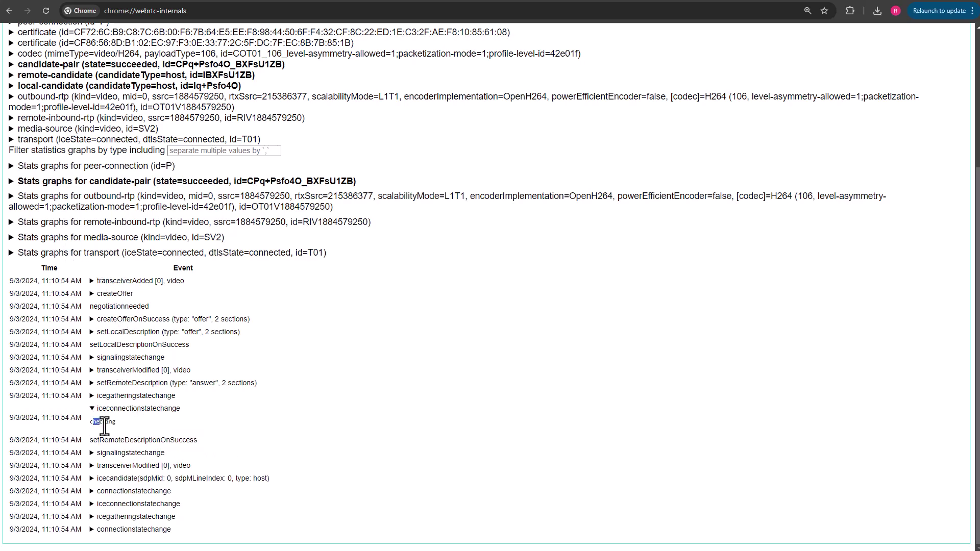
{"action": "scroll", "coordinate": [144, 413], "scroll_direction": "up", "scroll_amount": 3}
{"action": "scroll", "coordinate": [143, 413], "scroll_direction": "up", "scroll_amount": 1}
{"action": "double_click", "coordinate": [136, 133]}
Expand the iceconnectionstatechange event log entries to reveal checking and connected
{"action": "scroll", "coordinate": [148, 251], "scroll_direction": "down", "scroll_amount": 4}
{"action": "left_click", "coordinate": [111, 504]}
{"action": "double_click", "coordinate": [105, 512]}
{"action": "scroll", "coordinate": [161, 186], "scroll_direction": "up", "scroll_amount": 4}
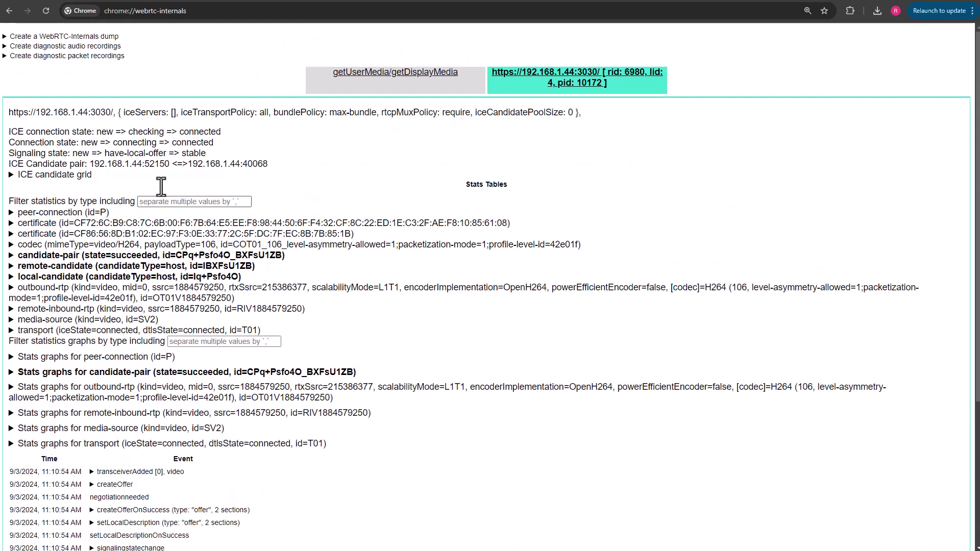
{"action": "double_click", "coordinate": [199, 132]}
{"action": "left_click", "coordinate": [259, 133]}
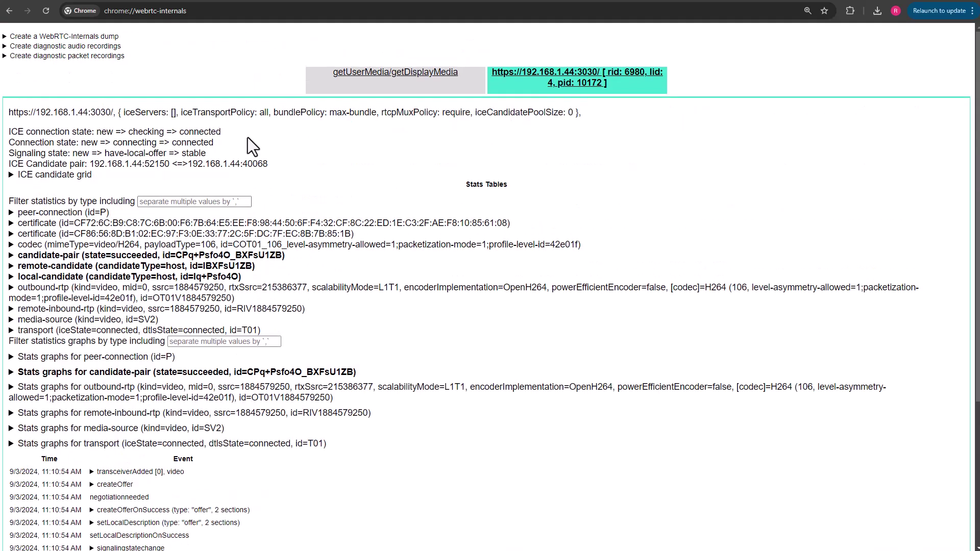
{"action": "left_click_drag", "start_coordinate": [247, 136], "coordinate": [36, 122]}
{"action": "scroll", "coordinate": [161, 408], "scroll_direction": "down", "scroll_amount": 4}
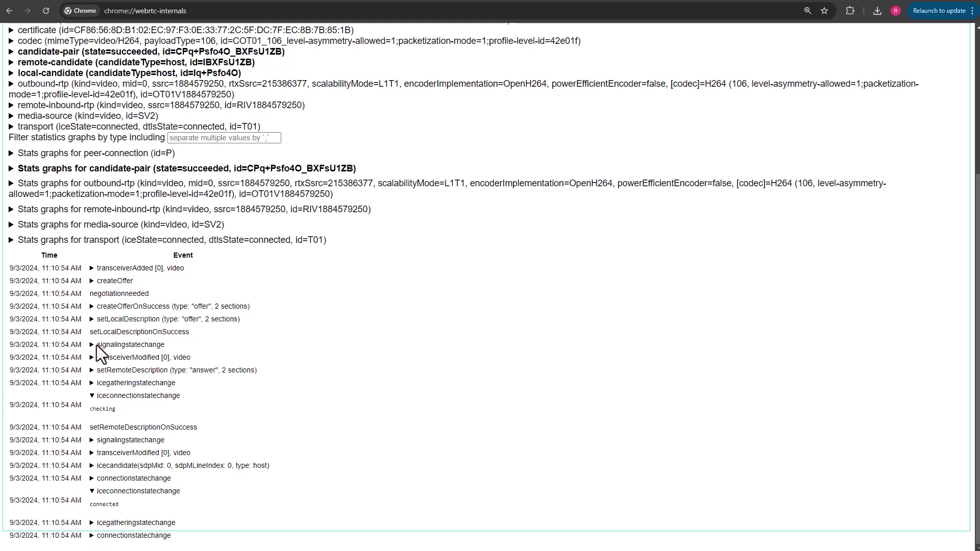
Collapse the iceconnectionstatechange events and expand connectionstatechange events showing connecting and connected
{"action": "scroll", "coordinate": [97, 347], "scroll_direction": "up", "scroll_amount": 4}
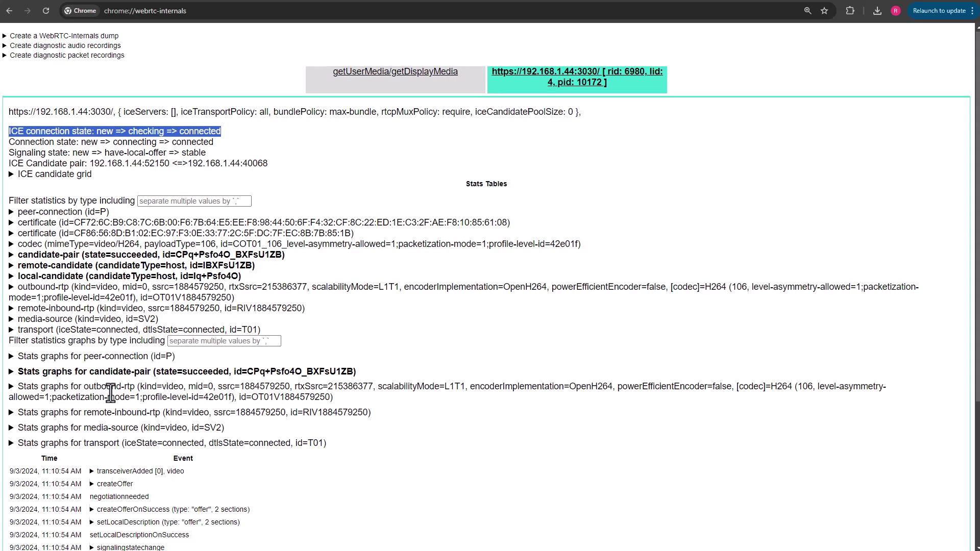
{"action": "scroll", "coordinate": [110, 393], "scroll_direction": "down", "scroll_amount": 4}
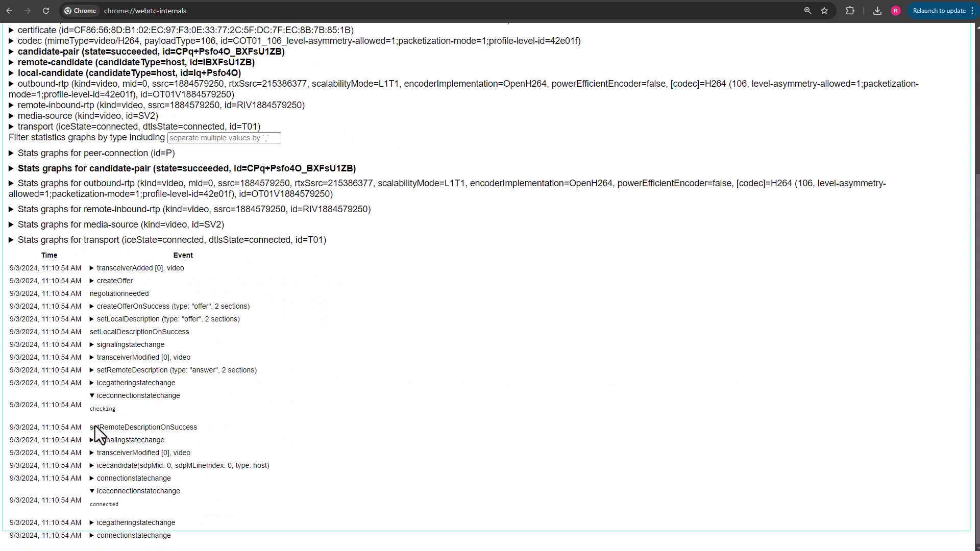
{"action": "left_click", "coordinate": [102, 396]}
{"action": "left_click", "coordinate": [104, 472]}
{"action": "scroll", "coordinate": [102, 466], "scroll_direction": "down", "scroll_amount": 1}
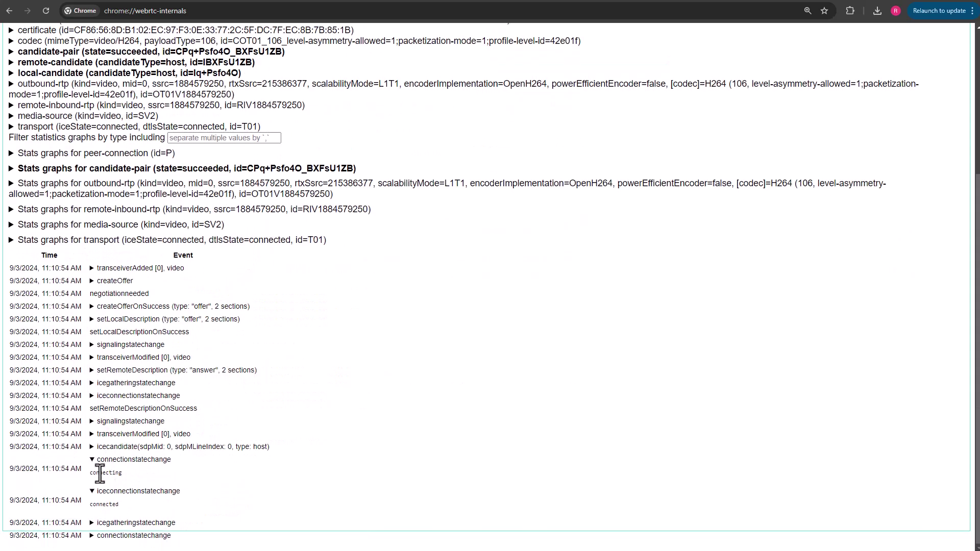
{"action": "double_click", "coordinate": [100, 473]}
{"action": "left_click", "coordinate": [118, 492]}
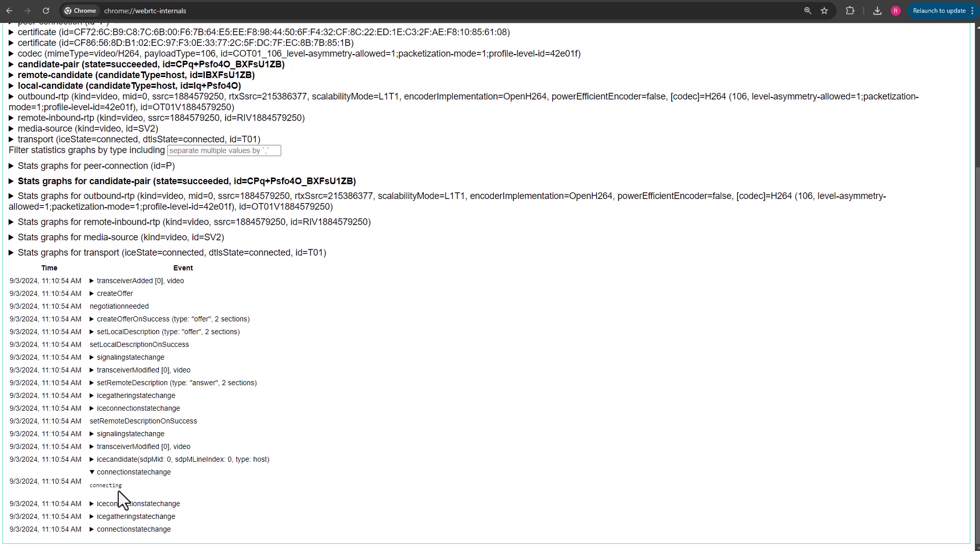
{"action": "left_click", "coordinate": [120, 529]}
{"action": "double_click", "coordinate": [102, 518]}
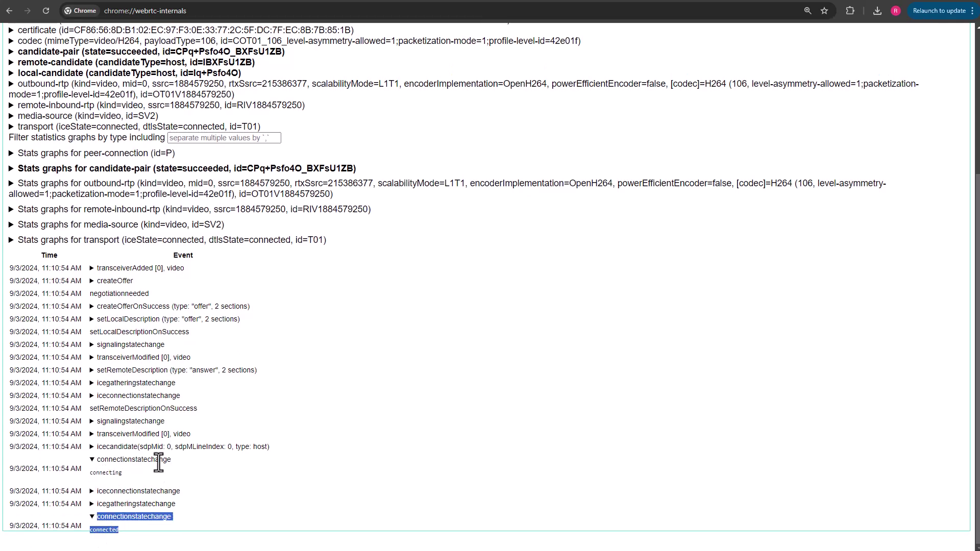
Select the ICE, connection and signaling state lines, and toggle the ICE candidate grid
{"action": "scroll", "coordinate": [157, 462], "scroll_direction": "up", "scroll_amount": 4}
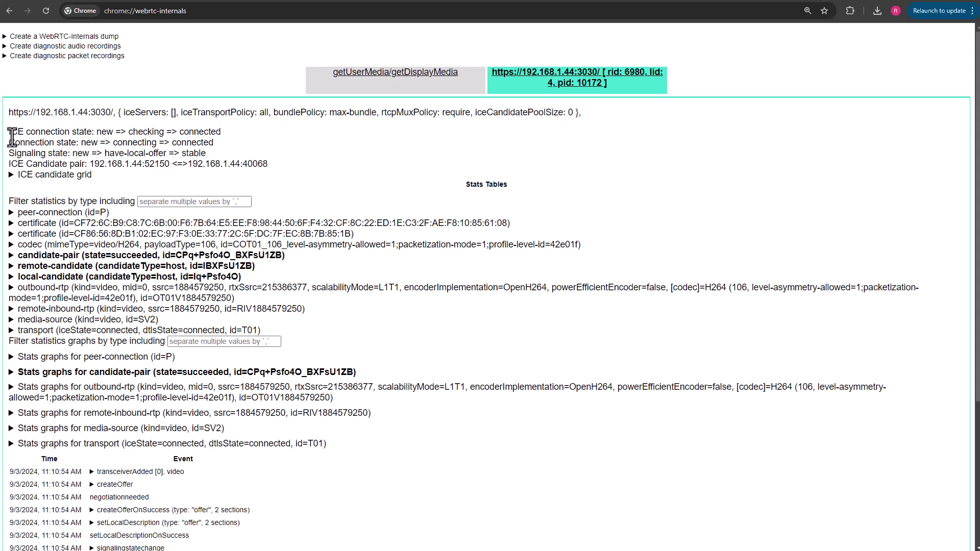
{"action": "left_click_drag", "start_coordinate": [13, 135], "coordinate": [197, 144]}
{"action": "left_click", "coordinate": [219, 149]}
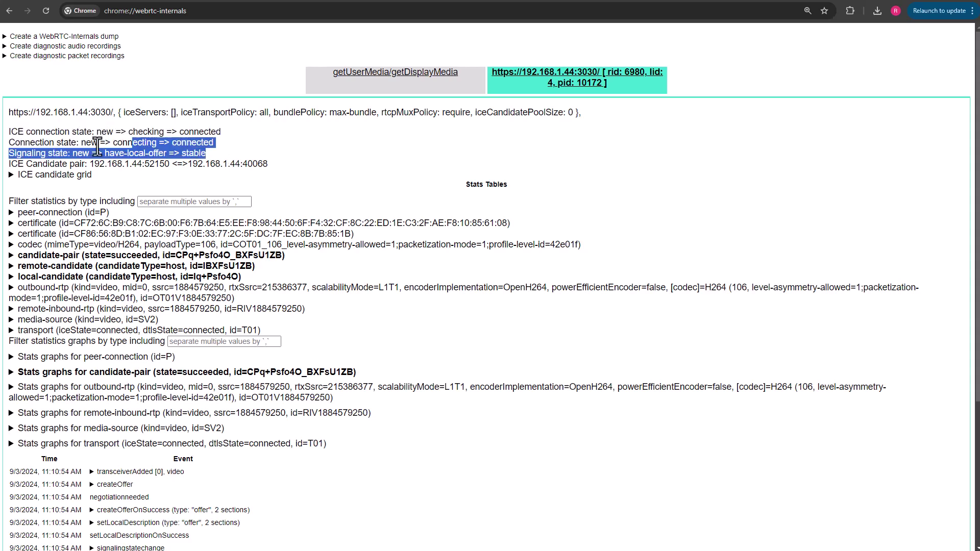
{"action": "left_click", "coordinate": [284, 184]}
{"action": "left_click", "coordinate": [278, 177]}
{"action": "left_click", "coordinate": [74, 175]}
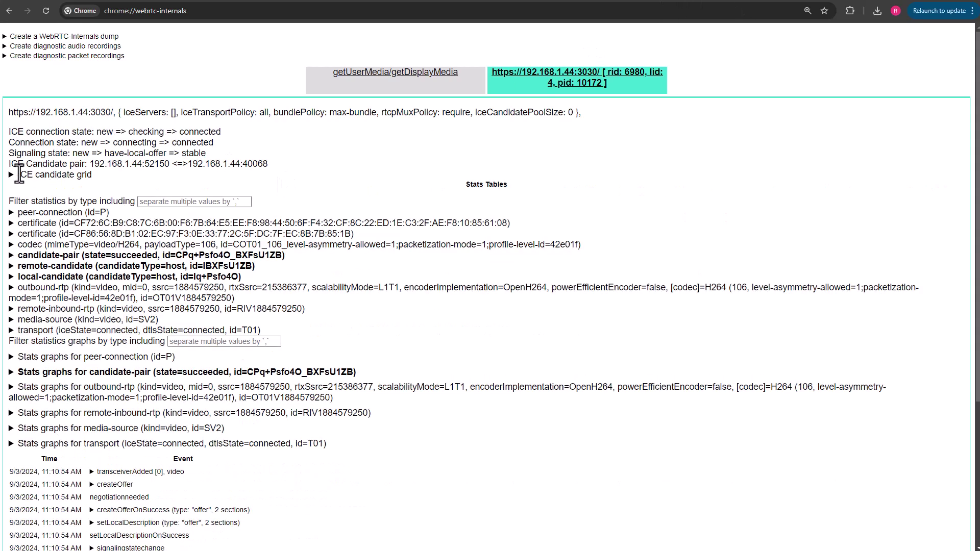
Select the ICE candidate pair addresses line and the remote port 40068
{"action": "left_click_drag", "start_coordinate": [11, 164], "coordinate": [274, 164]}
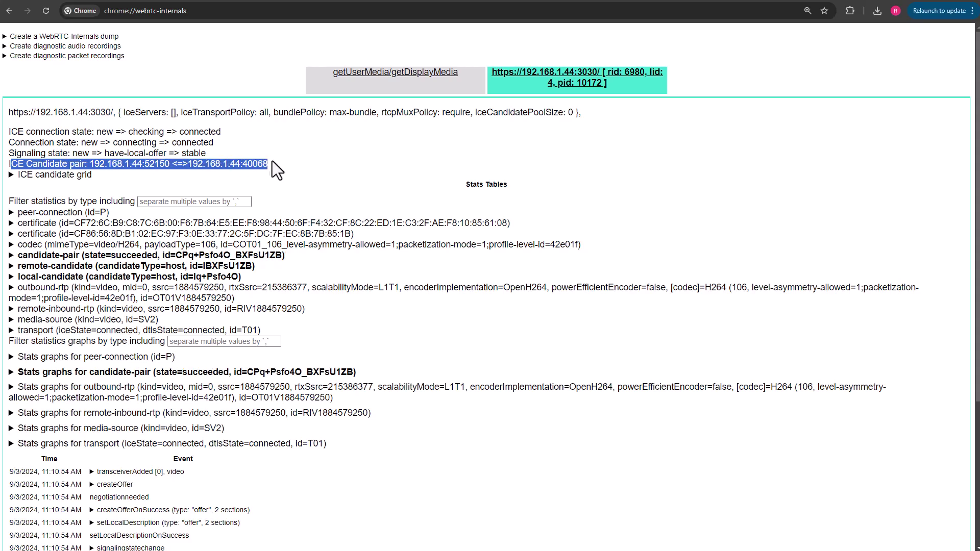
{"action": "left_click", "coordinate": [90, 164], "text": "shift"}
{"action": "left_click", "coordinate": [106, 162]}
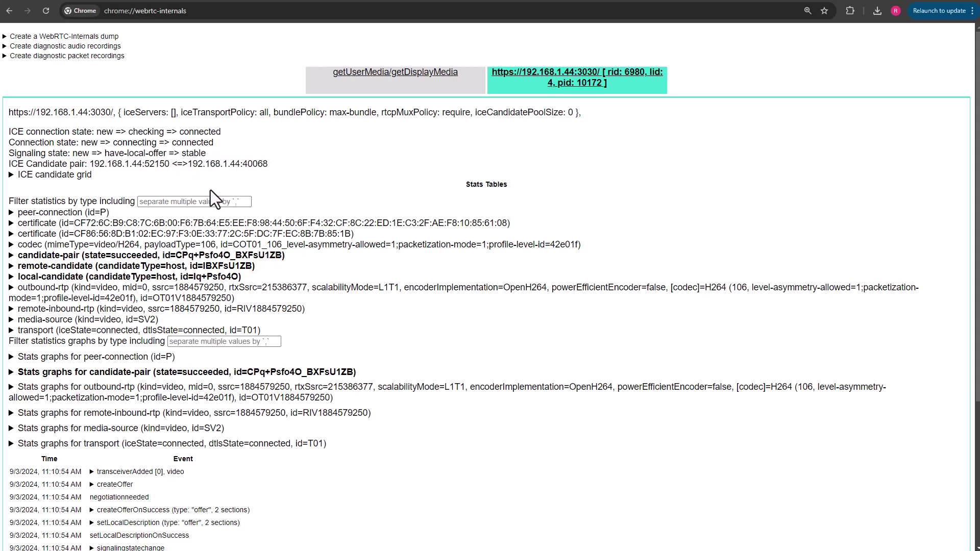
{"action": "double_click", "coordinate": [256, 163]}
{"action": "left_click", "coordinate": [45, 181]}
Expand the ICE candidate grid table and select the pair's bytes sent and received figures
{"action": "left_click", "coordinate": [34, 179]}
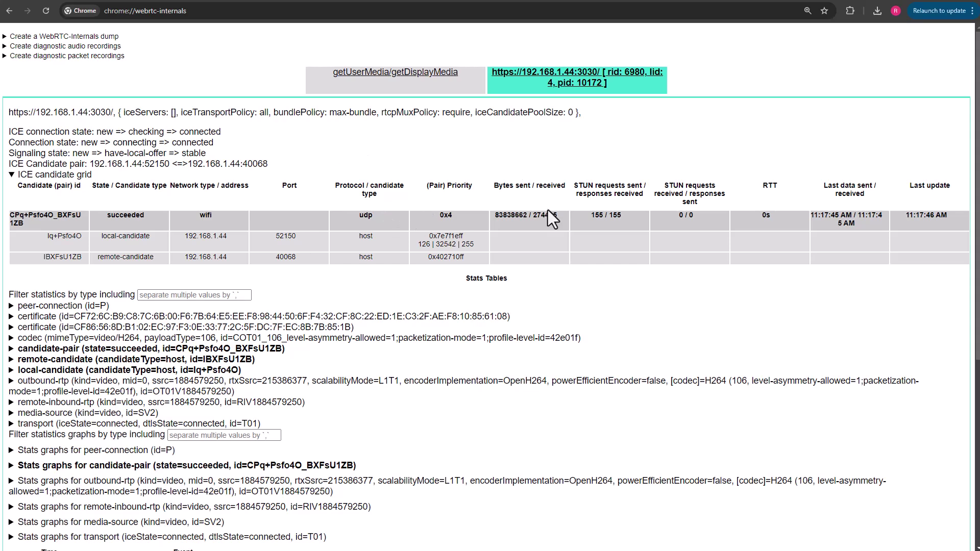
{"action": "left_click_drag", "start_coordinate": [493, 216], "coordinate": [614, 217]}
{"action": "key", "text": "ctrl+Tab"}
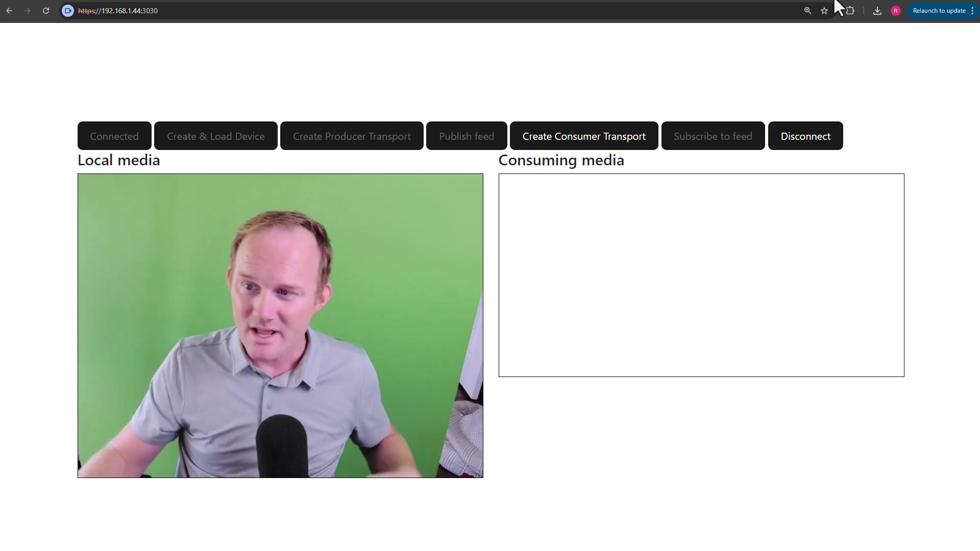
{"action": "left_click", "coordinate": [809, 1]}
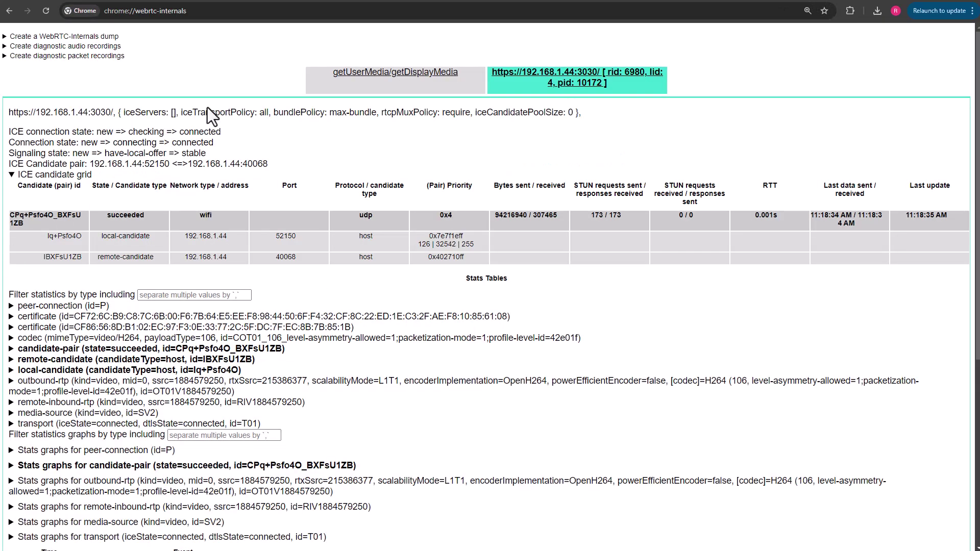
{"action": "left_click", "coordinate": [852, 3]}
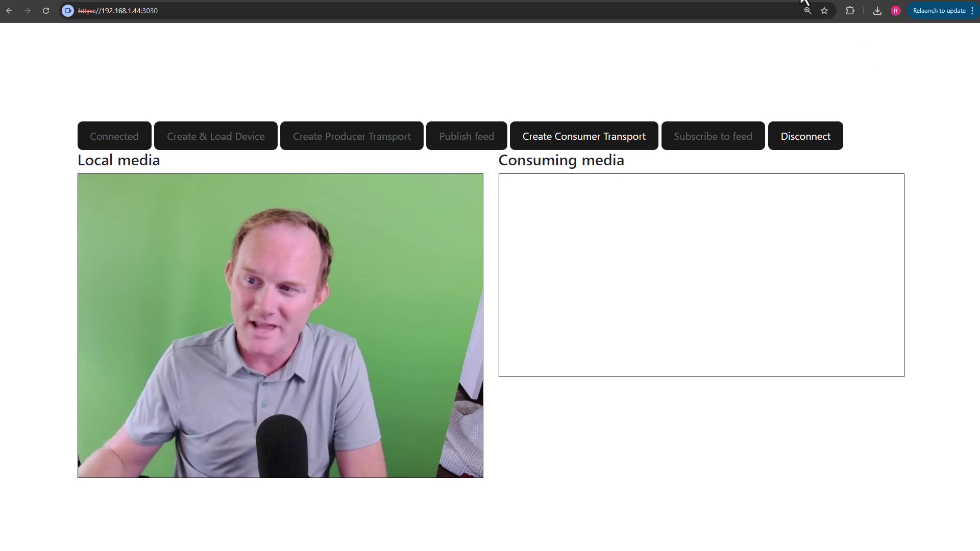
{"action": "key", "text": "ctrl+Tab"}
{"action": "scroll", "coordinate": [142, 282], "scroll_direction": "down", "scroll_amount": 3}
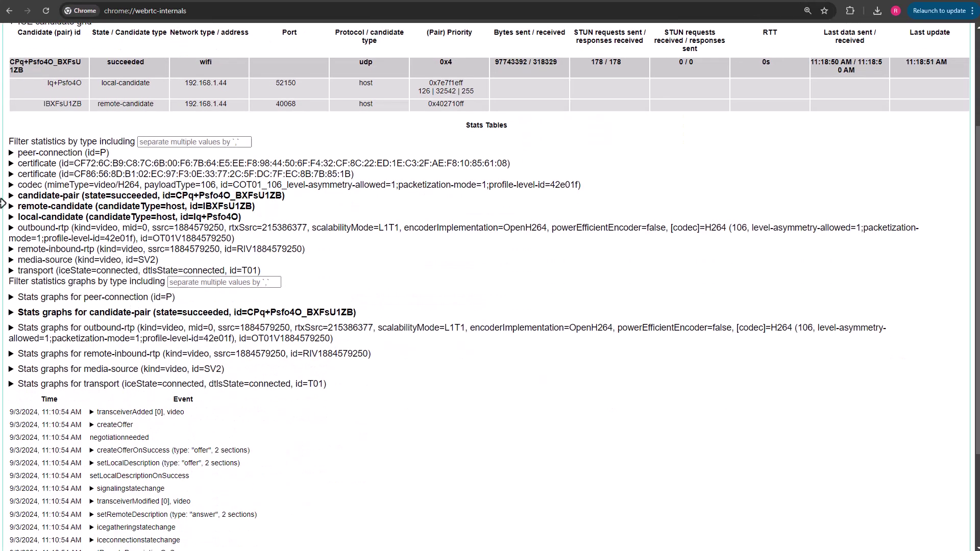
{"action": "scroll", "coordinate": [51, 115], "scroll_direction": "up", "scroll_amount": 1}
{"action": "left_click_drag", "start_coordinate": [30, 83], "coordinate": [14, 179]}
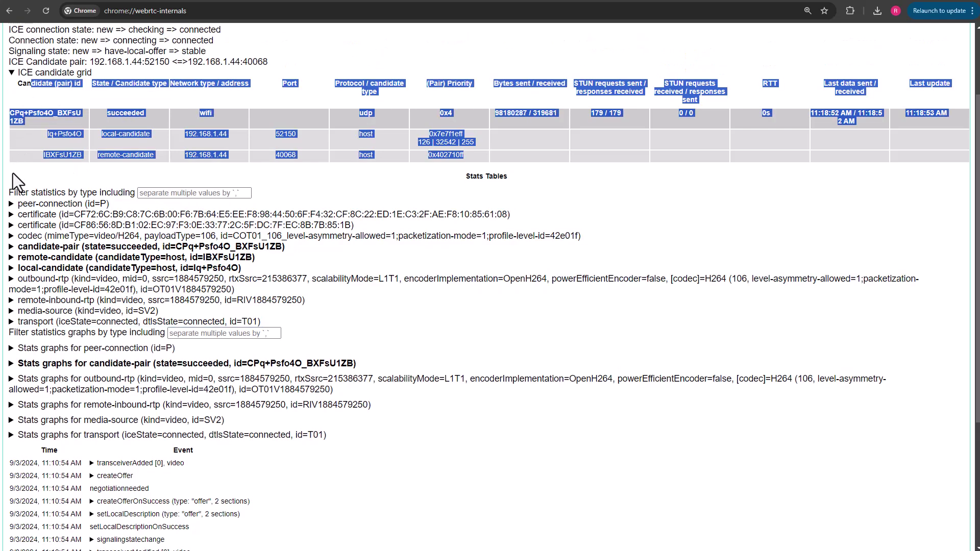
{"action": "left_click", "coordinate": [381, 162]}
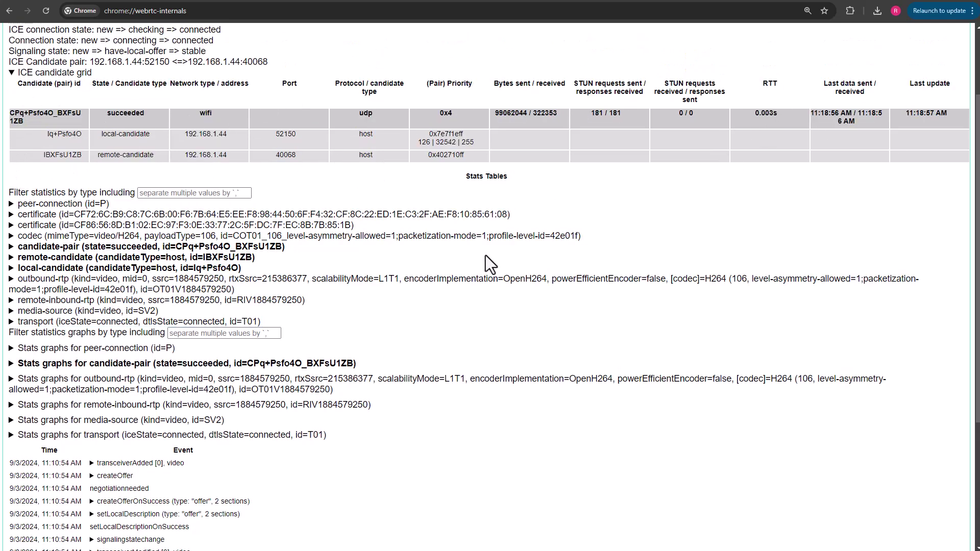
{"action": "scroll", "coordinate": [475, 268], "scroll_direction": "down", "scroll_amount": 1}
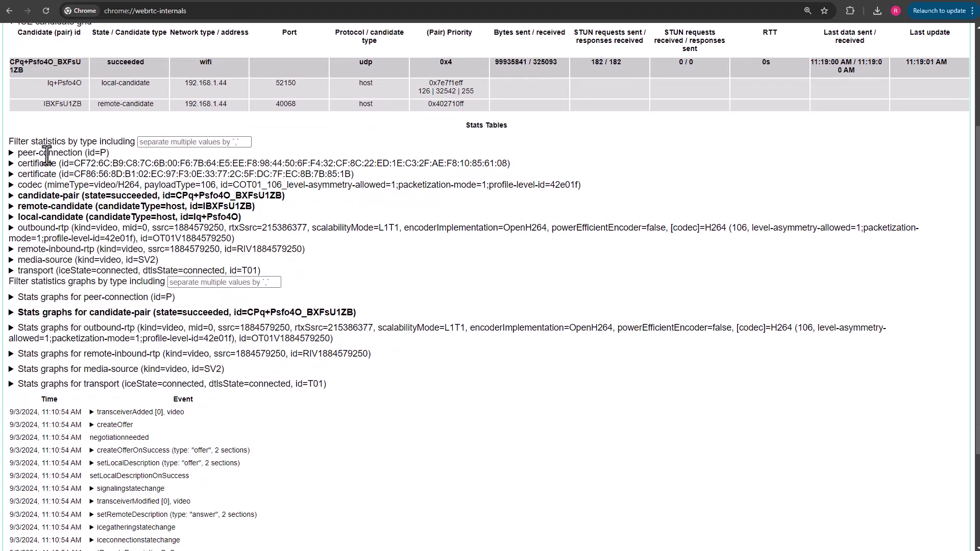
{"action": "left_click_drag", "start_coordinate": [284, 285], "coordinate": [522, 121]}
{"action": "left_click", "coordinate": [513, 127]}
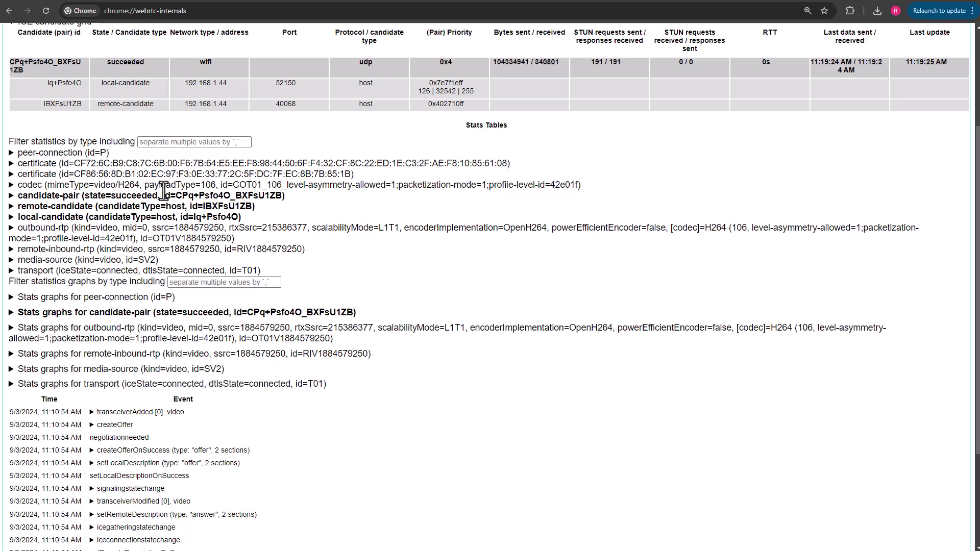
{"action": "scroll", "coordinate": [57, 163], "scroll_direction": "down", "scroll_amount": 1}
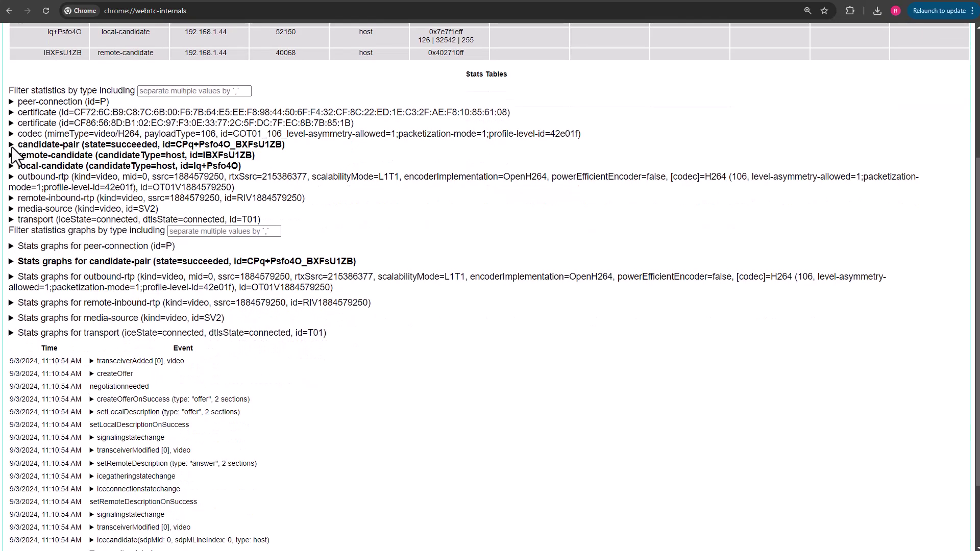
Expand the candidate-pair stats table, highlight its packetsSent/s value, then collapse it
{"action": "left_click", "coordinate": [11, 146]}
{"action": "scroll", "coordinate": [132, 180], "scroll_direction": "down", "scroll_amount": 1}
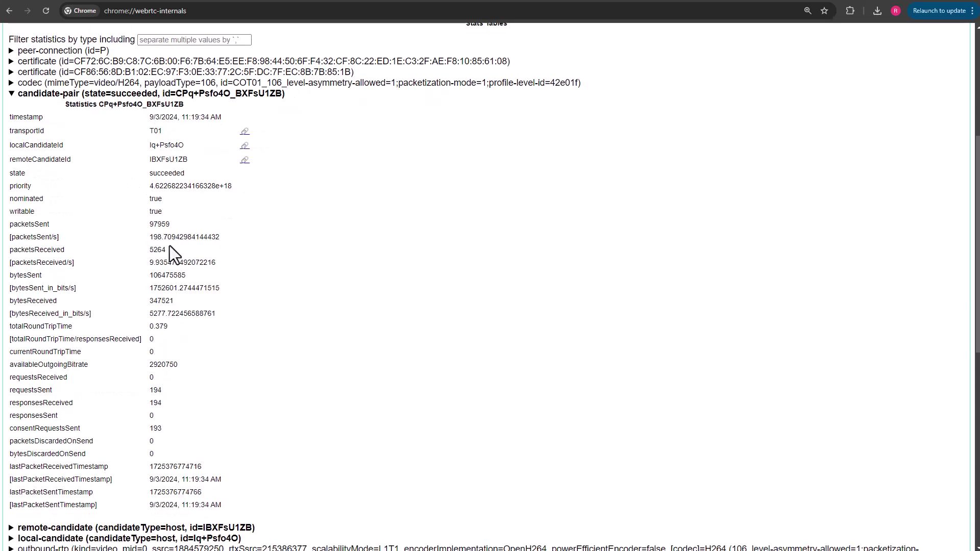
{"action": "left_click_drag", "start_coordinate": [141, 236], "coordinate": [241, 241]}
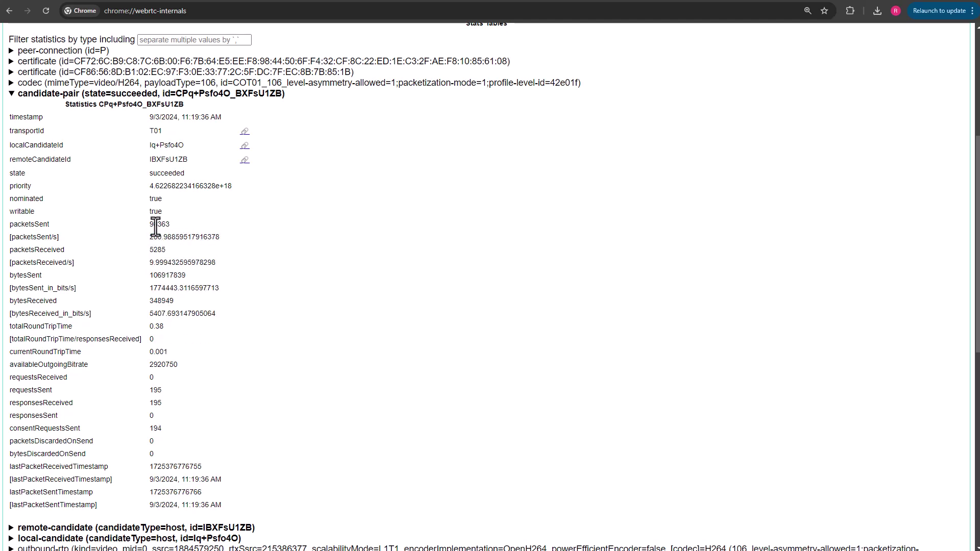
{"action": "left_click_drag", "start_coordinate": [148, 237], "coordinate": [167, 239]}
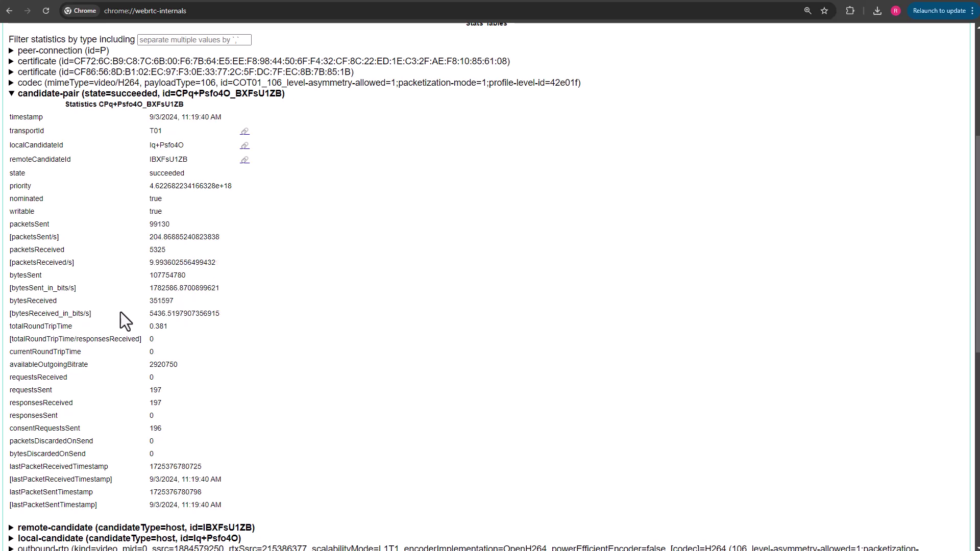
{"action": "scroll", "coordinate": [194, 190], "scroll_direction": "down", "scroll_amount": 1}
{"action": "scroll", "coordinate": [194, 190], "scroll_direction": "up", "scroll_amount": 3}
{"action": "left_click", "coordinate": [23, 196]}
Expand and collapse the remote-candidate and local-candidate stats tables in turn
{"action": "scroll", "coordinate": [63, 232], "scroll_direction": "down", "scroll_amount": 1}
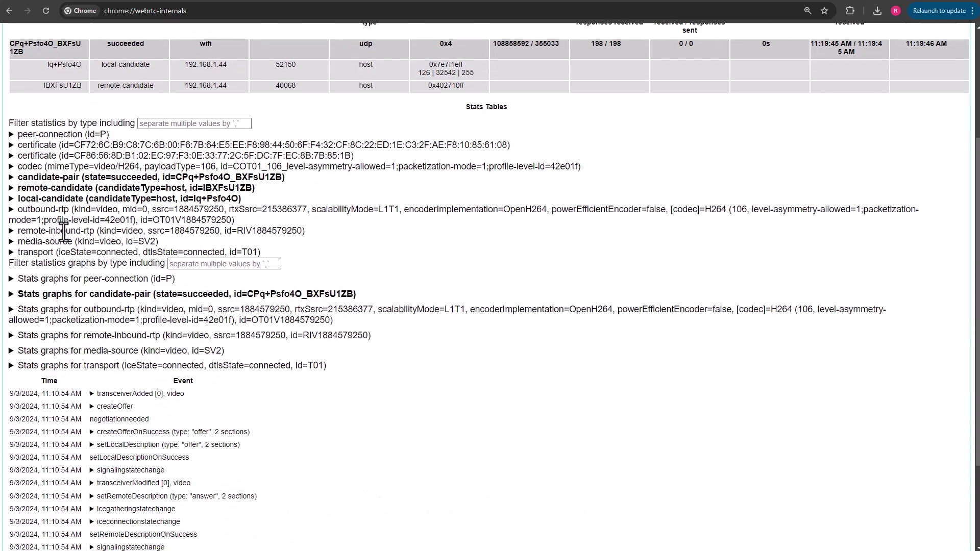
{"action": "left_click", "coordinate": [12, 157]}
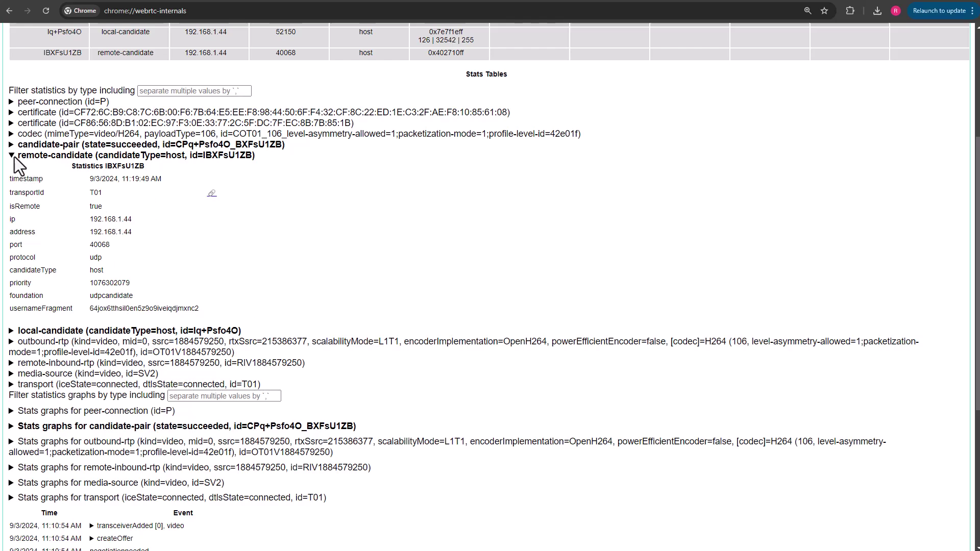
{"action": "scroll", "coordinate": [567, 97], "scroll_direction": "up", "scroll_amount": 5}
{"action": "scroll", "coordinate": [157, 196], "scroll_direction": "down", "scroll_amount": 5}
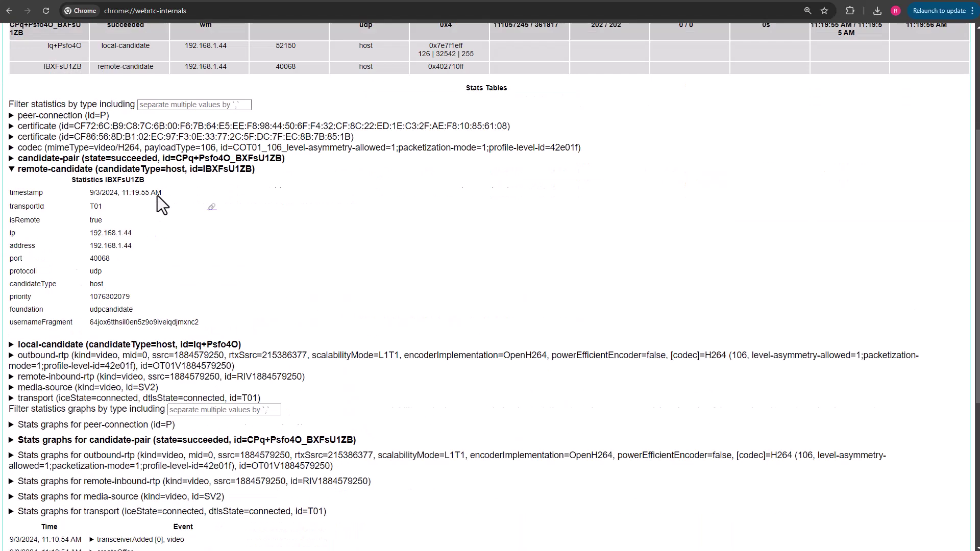
{"action": "scroll", "coordinate": [157, 195], "scroll_direction": "down", "scroll_amount": 1}
{"action": "left_click", "coordinate": [9, 105]}
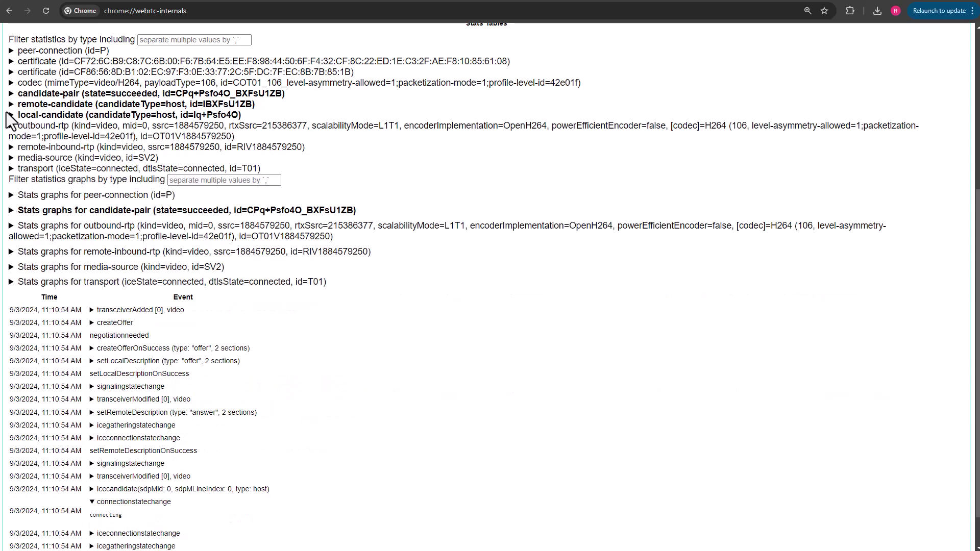
{"action": "left_click", "coordinate": [10, 116]}
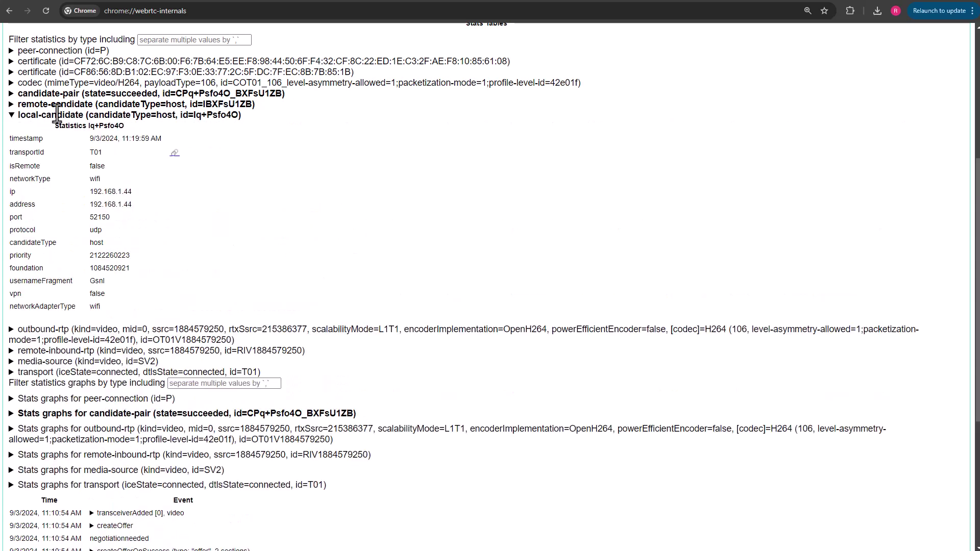
{"action": "left_click", "coordinate": [22, 117]}
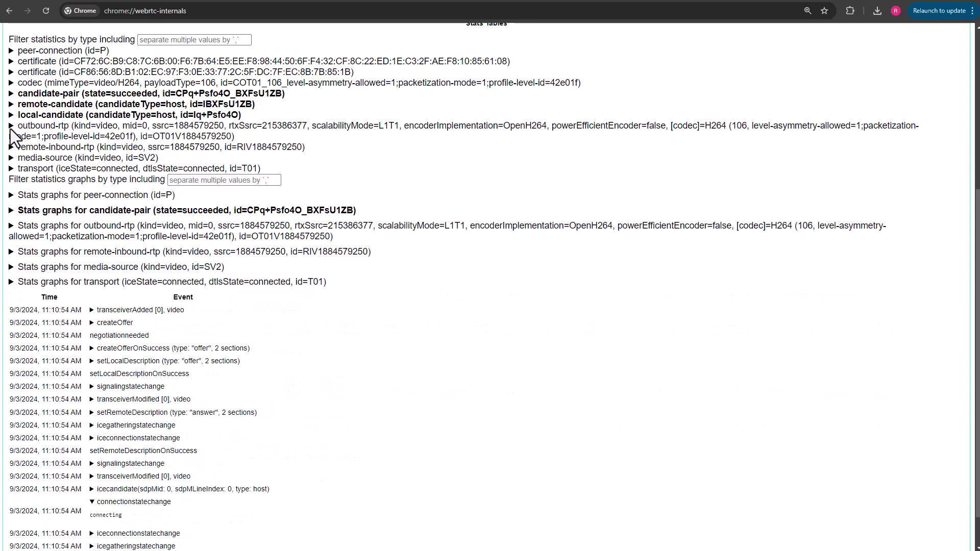
{"action": "left_click", "coordinate": [12, 127]}
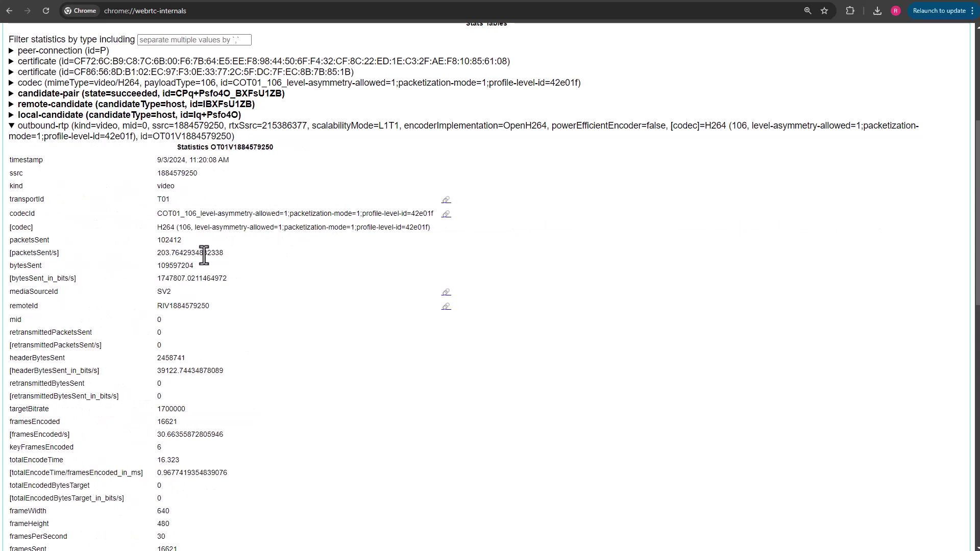
{"action": "scroll", "coordinate": [191, 342], "scroll_direction": "down", "scroll_amount": 7}
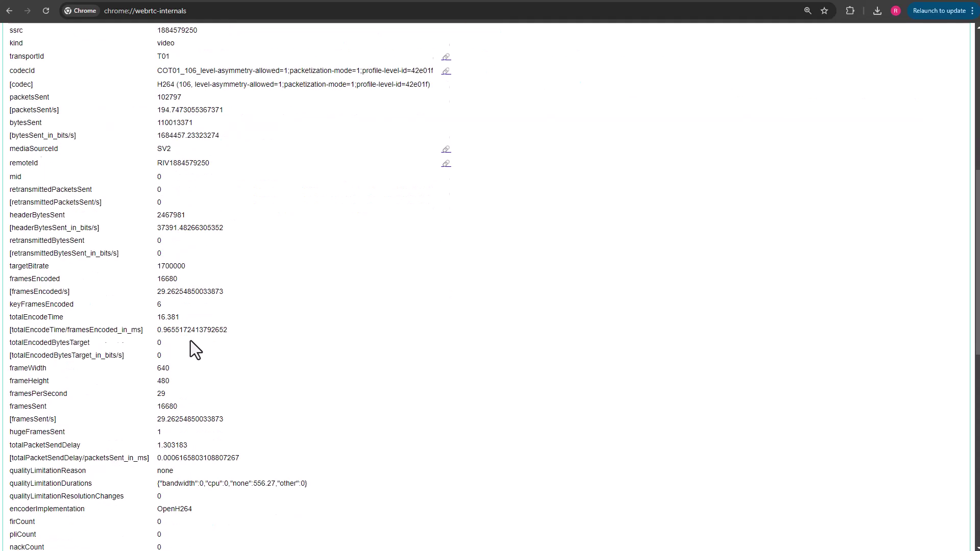
{"action": "scroll", "coordinate": [205, 347], "scroll_direction": "up", "scroll_amount": 6}
{"action": "scroll", "coordinate": [213, 353], "scroll_direction": "up", "scroll_amount": 2}
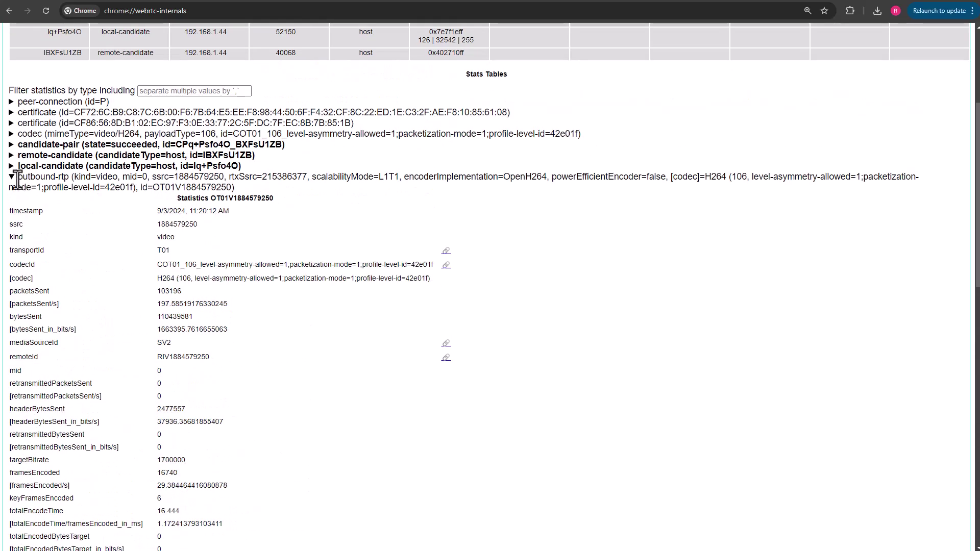
{"action": "left_click", "coordinate": [11, 179]}
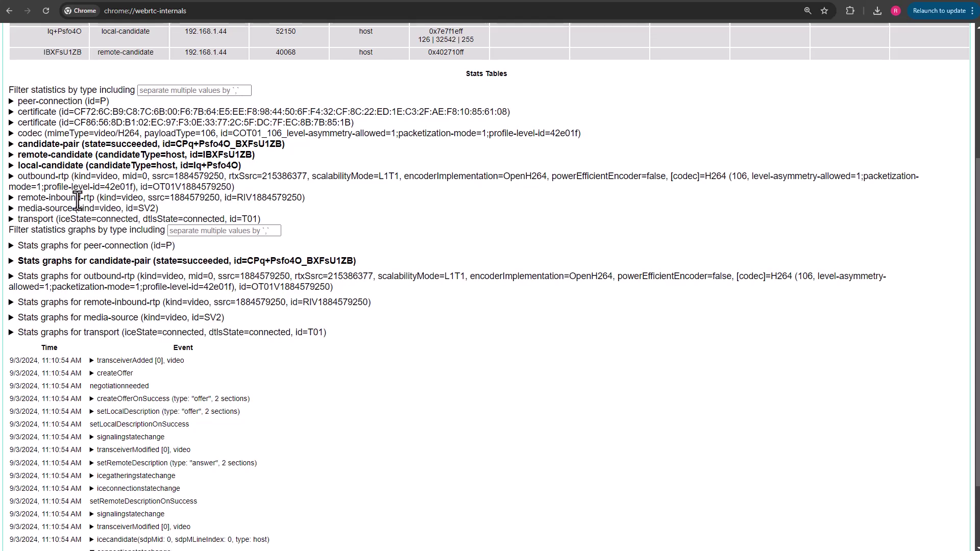
{"action": "scroll", "coordinate": [77, 201], "scroll_direction": "down", "scroll_amount": 2}
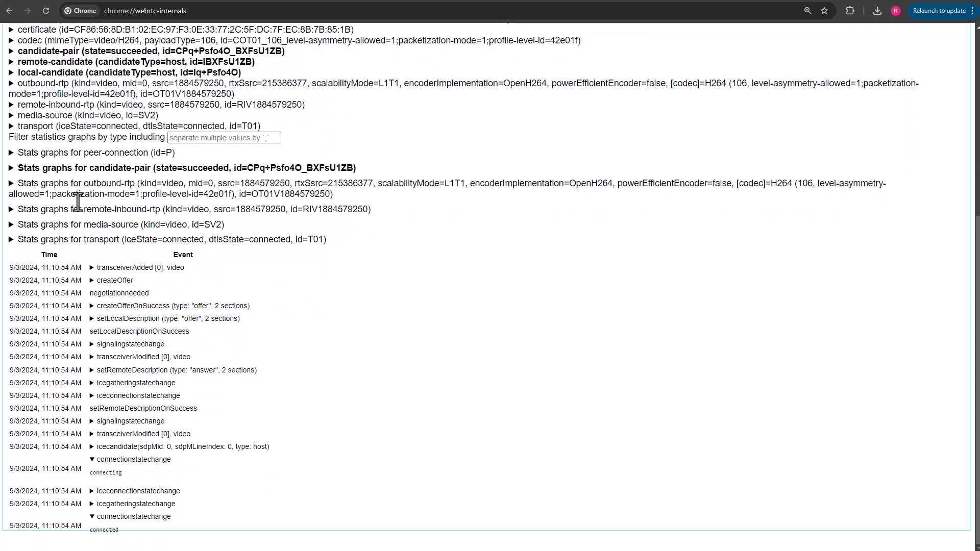
{"action": "left_click", "coordinate": [12, 169]}
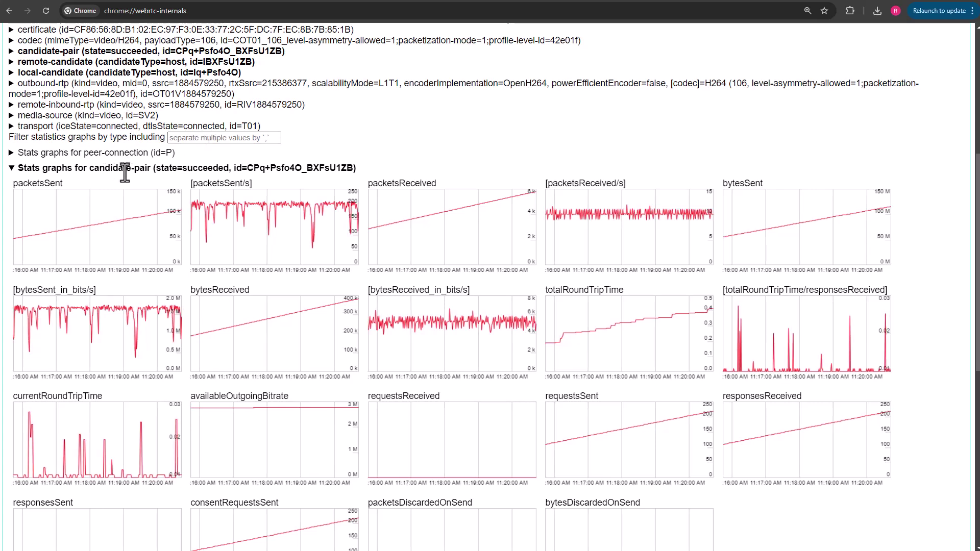
{"action": "scroll", "coordinate": [541, 234], "scroll_direction": "down", "scroll_amount": 1}
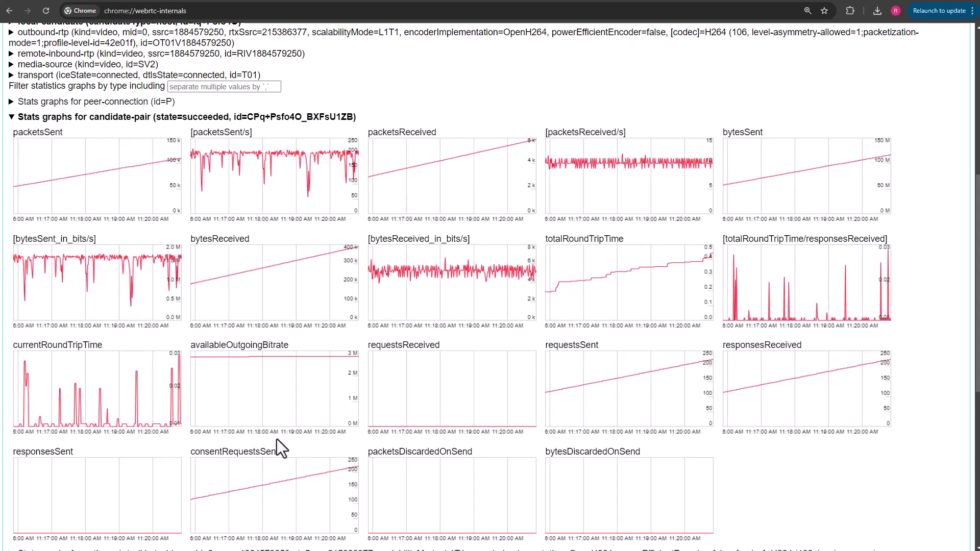
{"action": "left_click", "coordinate": [13, 117]}
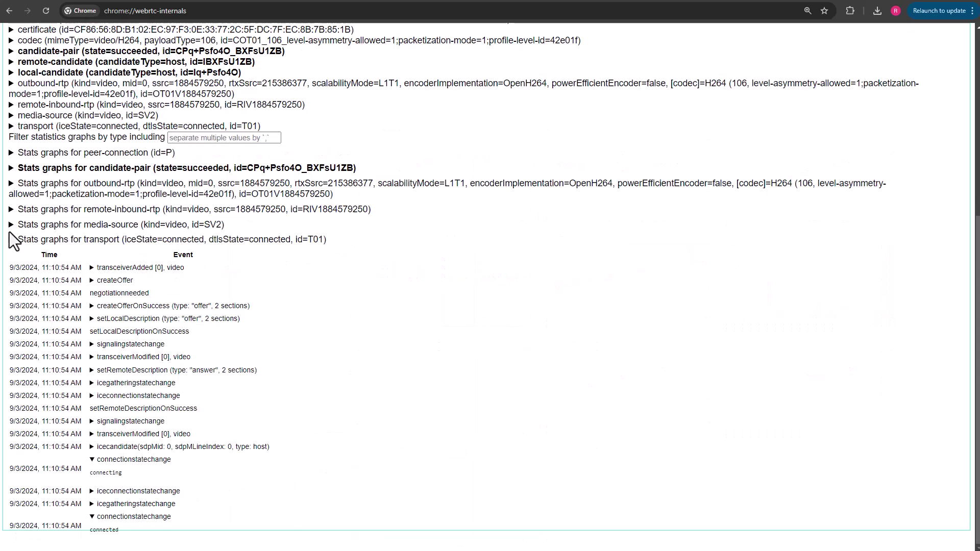
{"action": "left_click", "coordinate": [11, 184]}
{"action": "left_click", "coordinate": [12, 183]}
{"action": "left_click", "coordinate": [10, 210]}
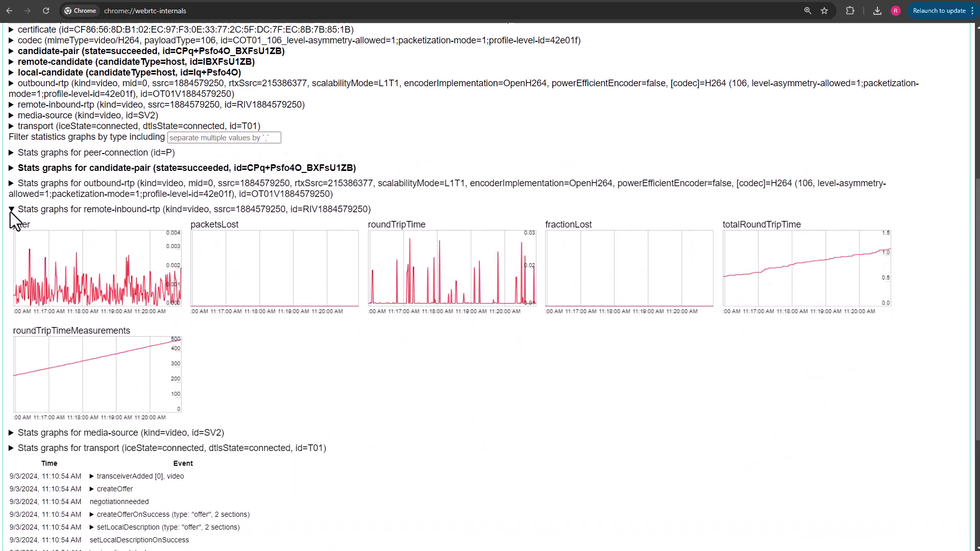
{"action": "left_click", "coordinate": [10, 210]}
{"action": "double_click", "coordinate": [11, 239]}
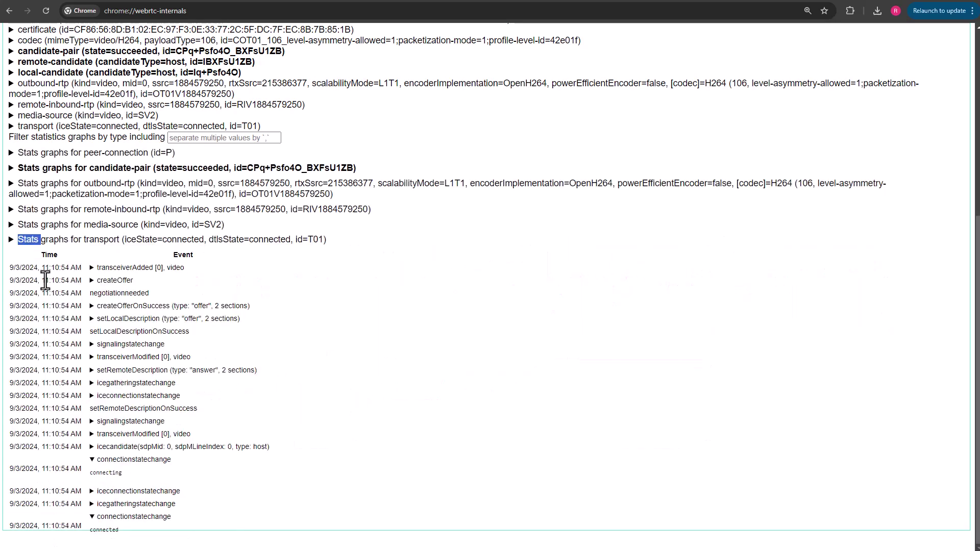
Collapse the ICE candidate grid on the webrtc-internals page
{"action": "scroll", "coordinate": [241, 458], "scroll_direction": "up", "scroll_amount": 15}
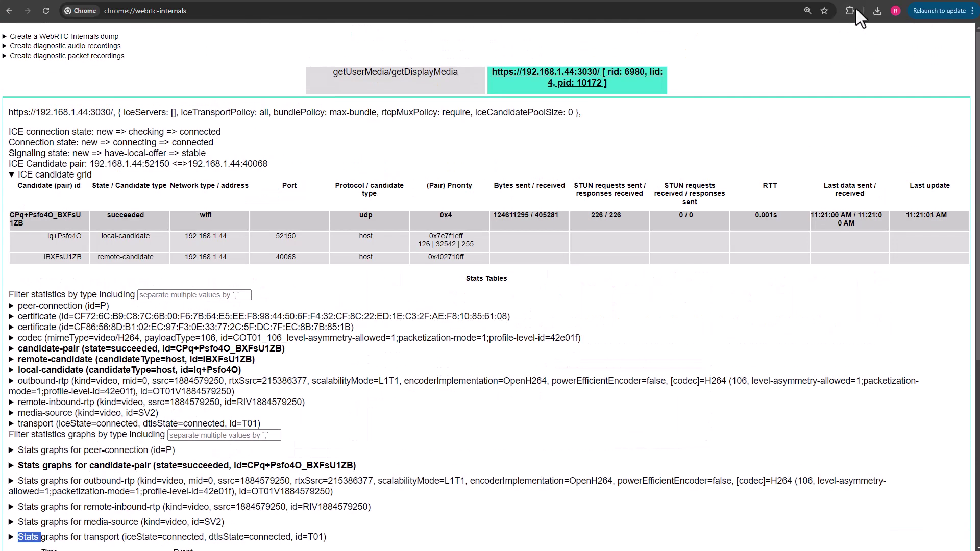
{"action": "key", "text": "ctrl+Tab"}
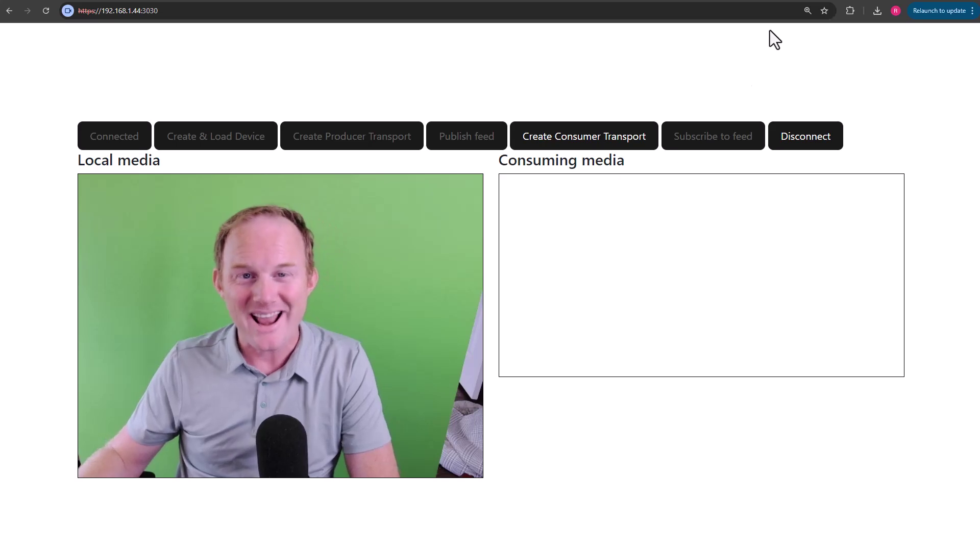
{"action": "left_click", "coordinate": [802, 1]}
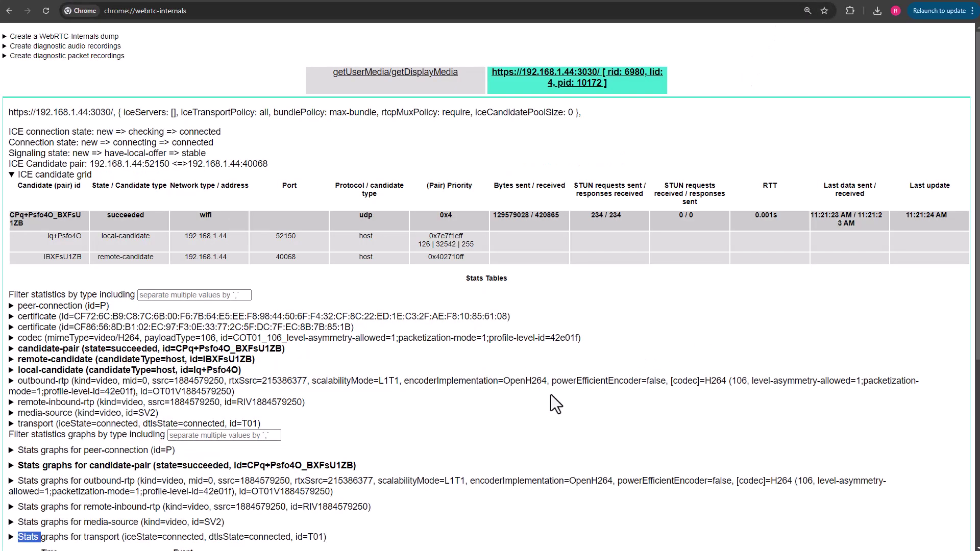
{"action": "left_click", "coordinate": [11, 174]}
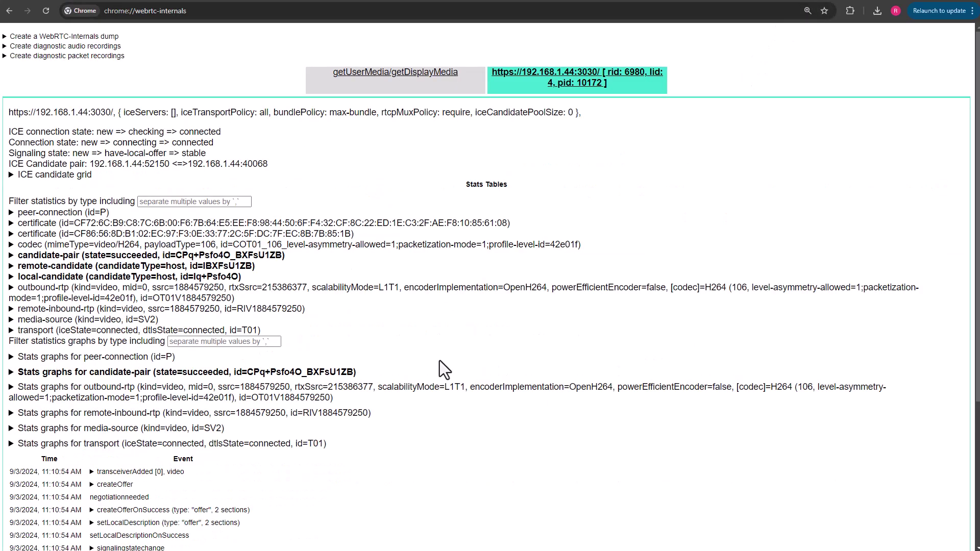
Go back to the MediaSoup demo tab at 192.168.1.44:3030
{"action": "scroll", "coordinate": [321, 429], "scroll_direction": "down", "scroll_amount": 4}
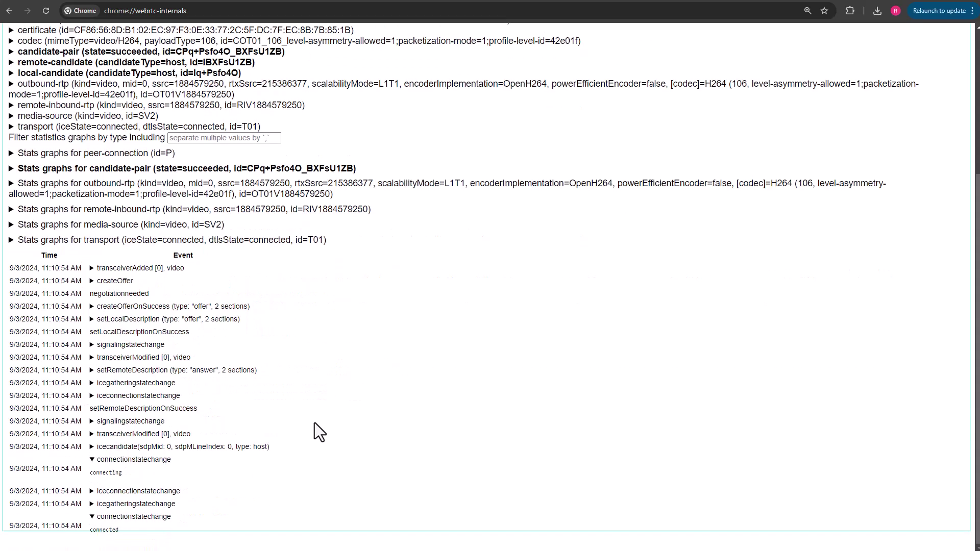
{"action": "scroll", "coordinate": [312, 424], "scroll_direction": "up", "scroll_amount": 4}
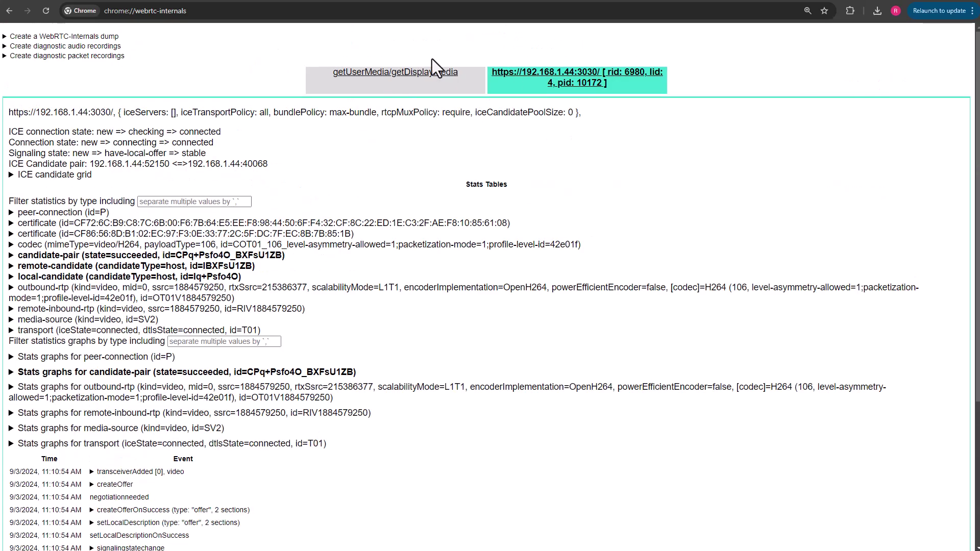
{"action": "left_click", "coordinate": [851, 2]}
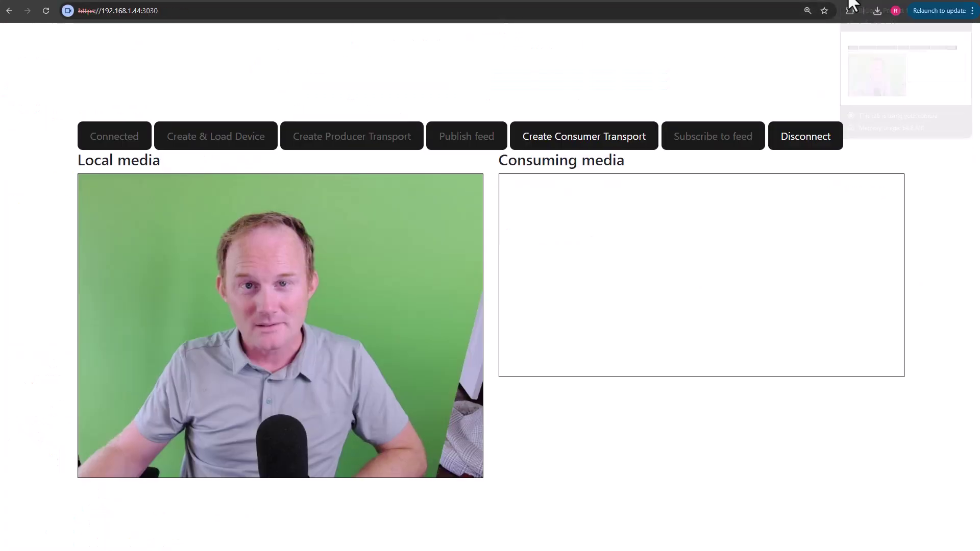